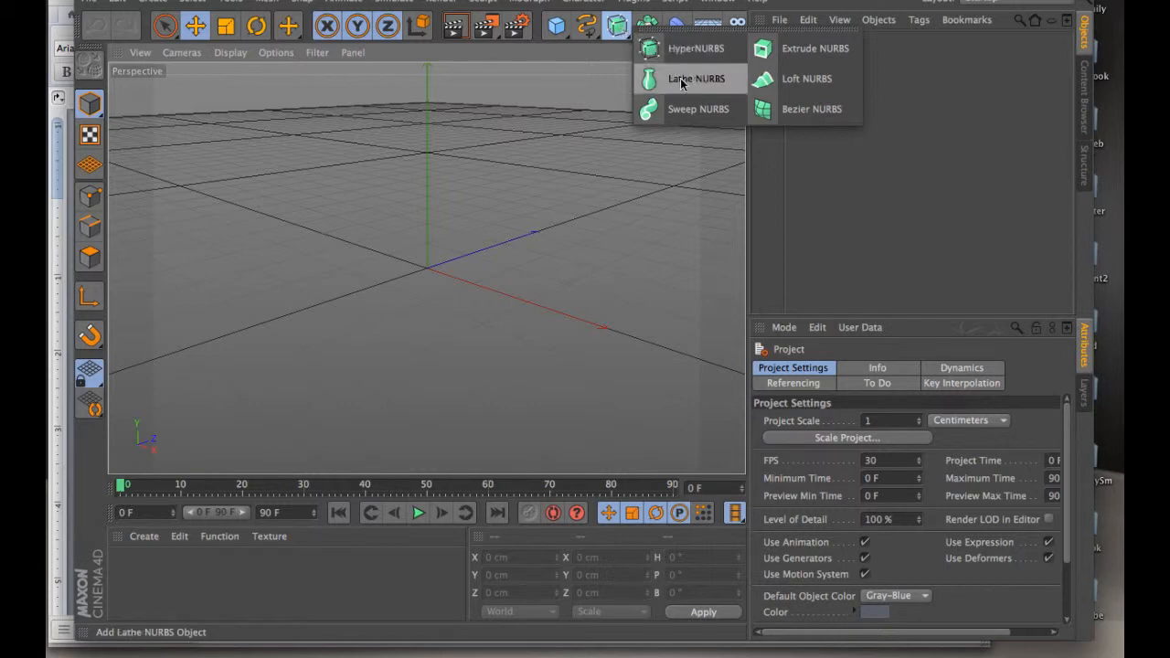
Add an Extrude NURBS and a Cogwheel spline, and make the Cogwheel a child of the Extrude NURBS.
click(783, 55)
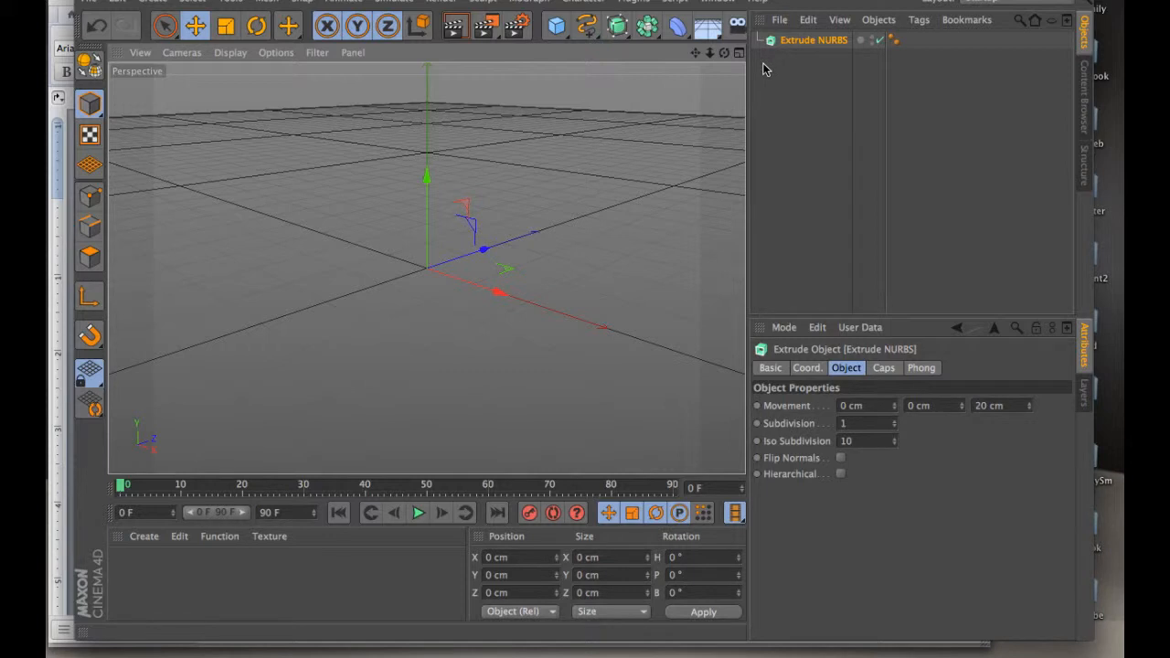
click(588, 35)
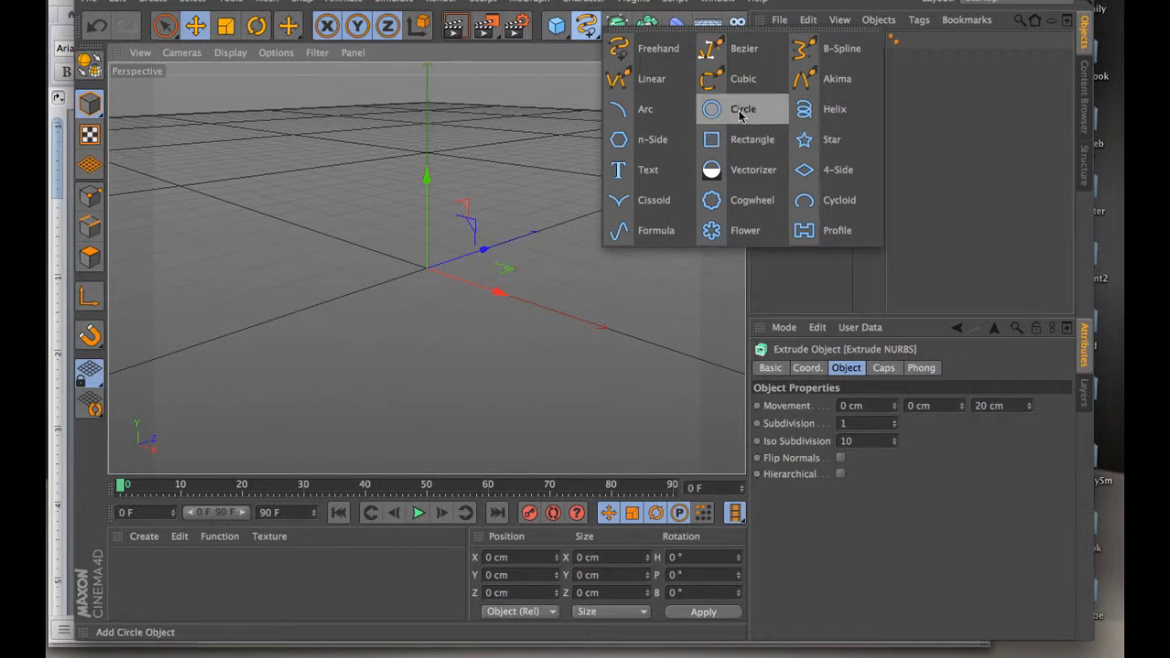
click(737, 200)
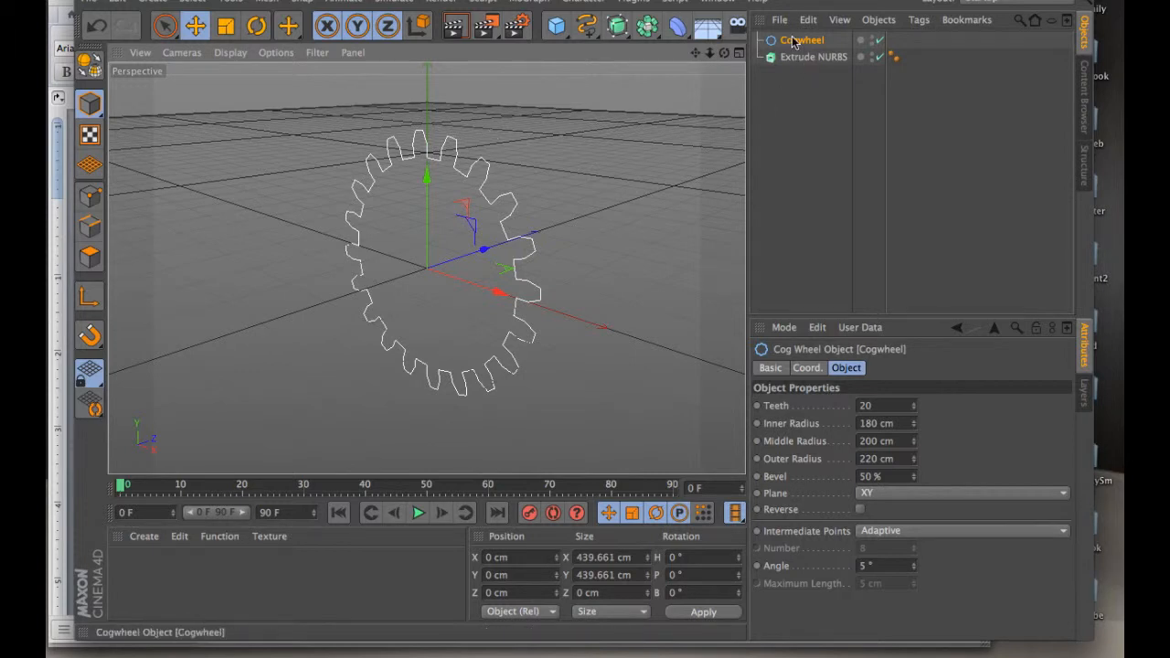
drag(793, 42, 805, 62)
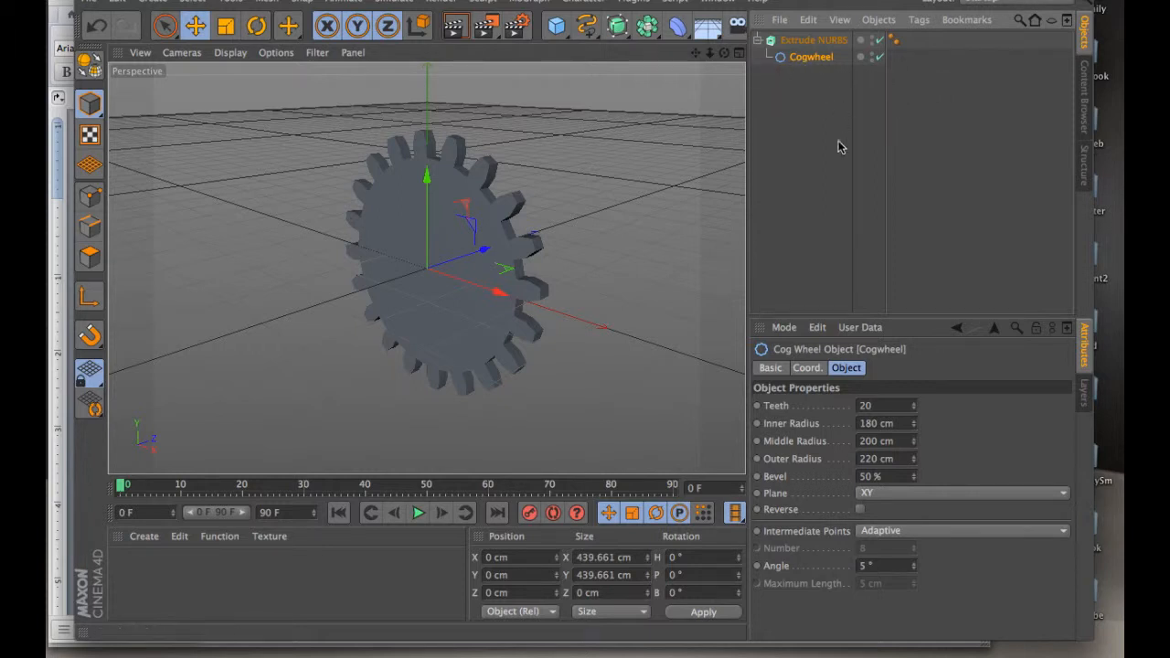
Set the Extrude NURBS's Z movement to 100 cm to thicken the gear.
click(817, 41)
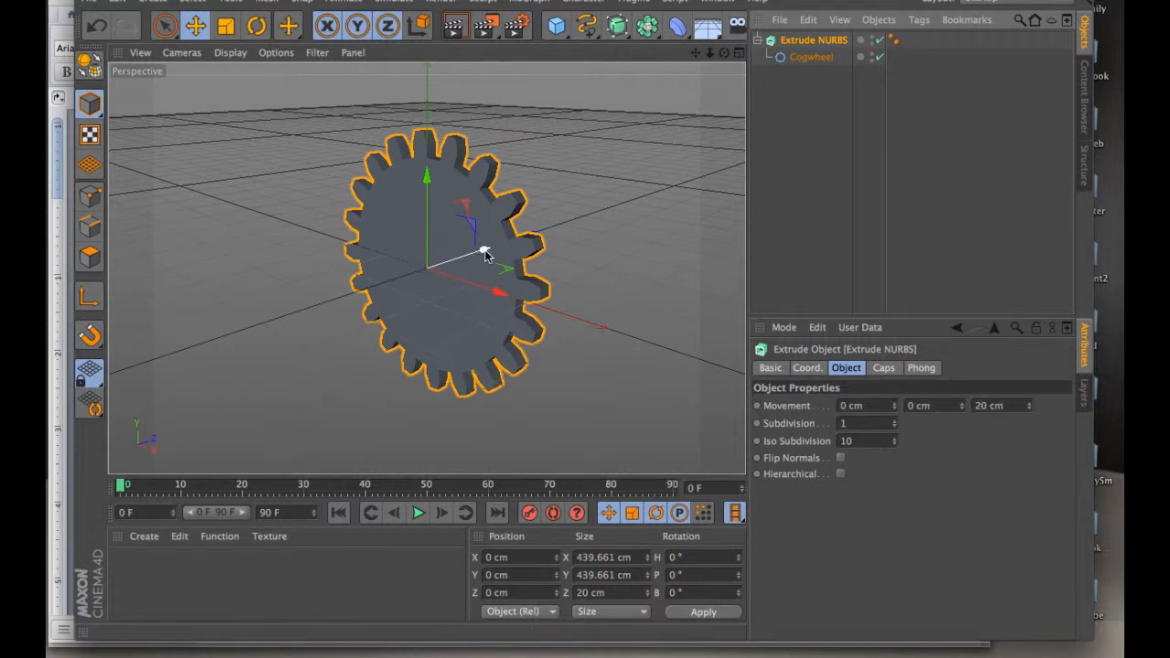
double_click(986, 406)
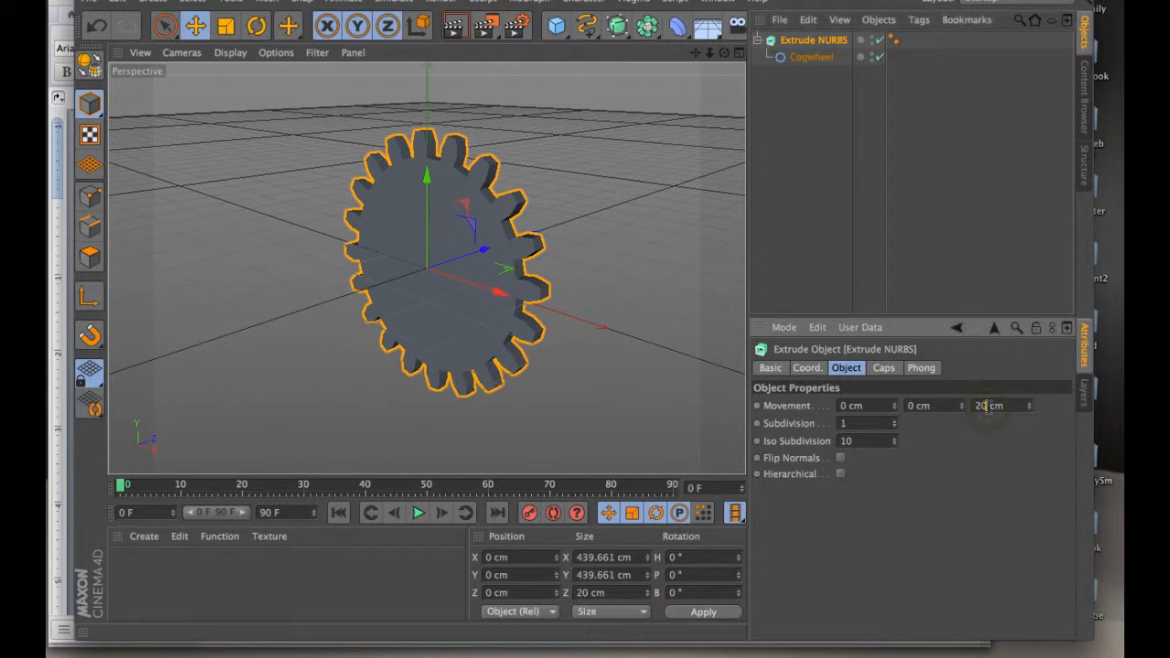
mouse_move(1030, 408)
mouse_down()
mouse_move(1029, 422)
mouse_move(1028, 405)
mouse_up()
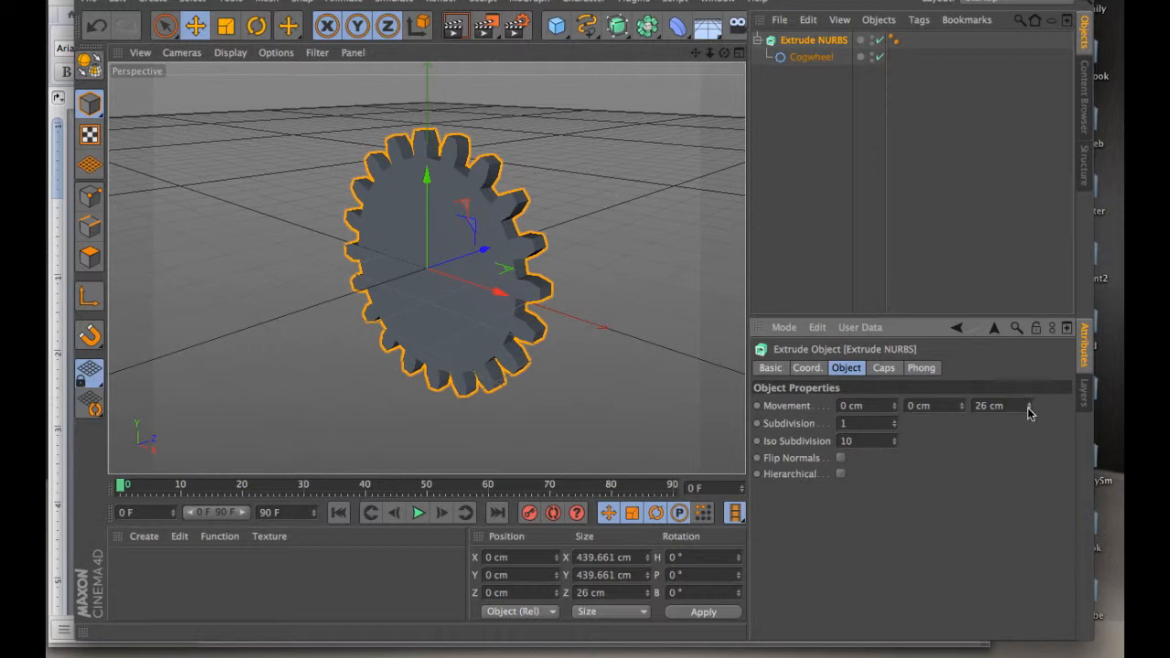
double_click(987, 406)
text(100)
key(Return)
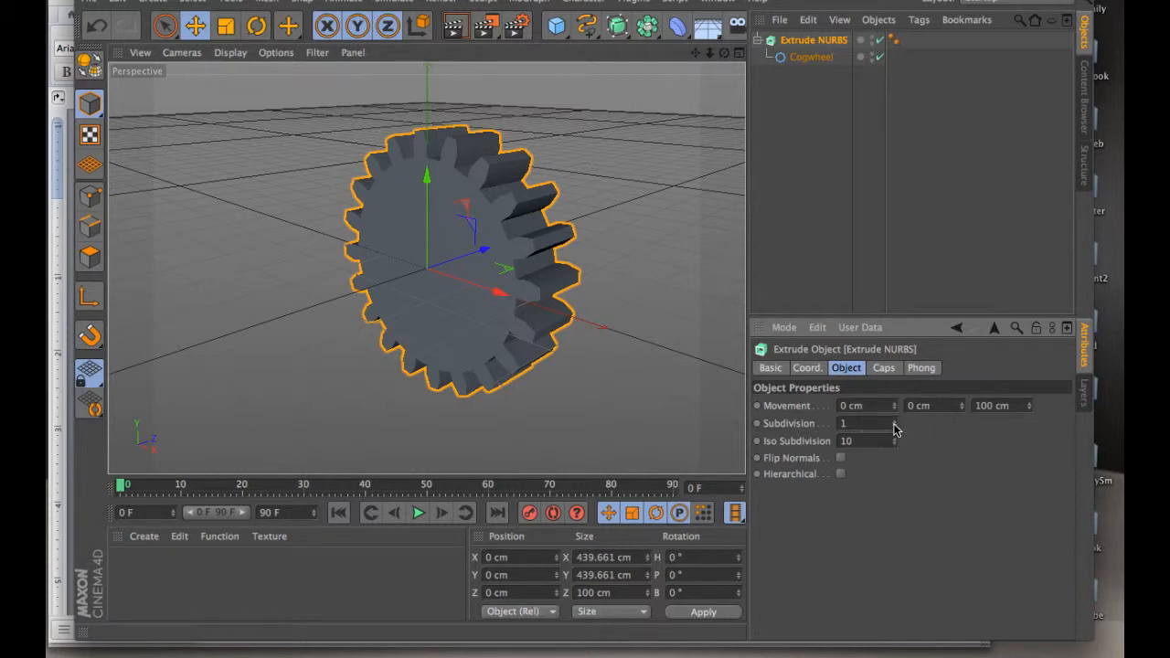
Display the viewport with Gouraud Shading (Lines) and set the Extrude NURBS's subdivision to 3.
click(232, 54)
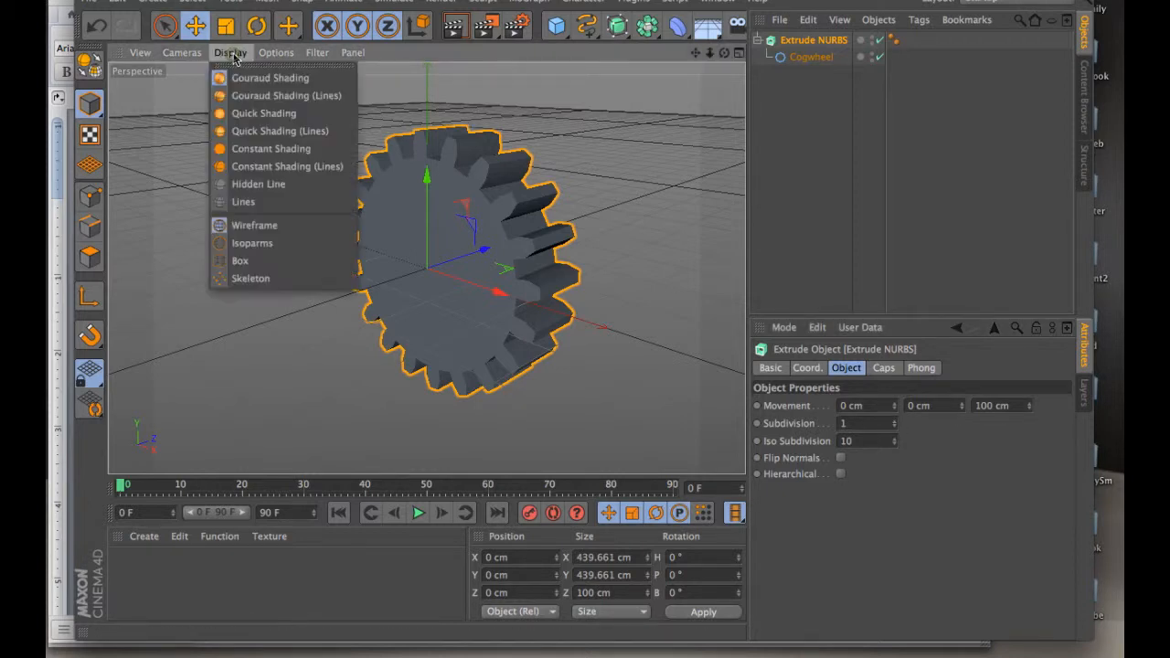
click(257, 97)
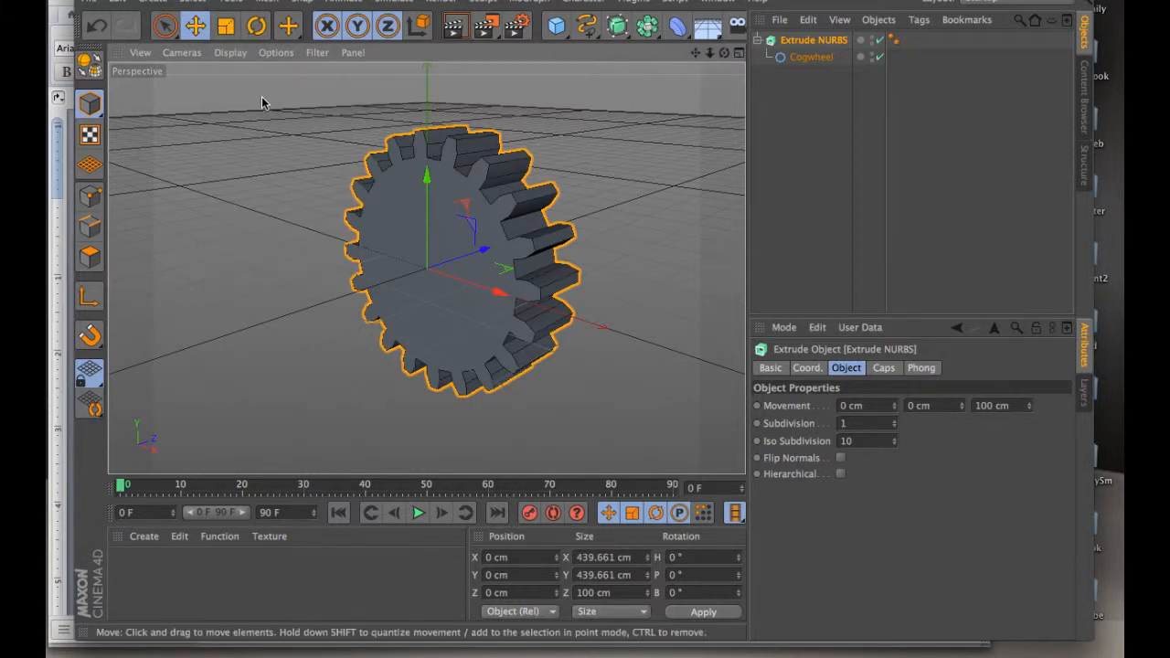
click(895, 423)
click(895, 423)
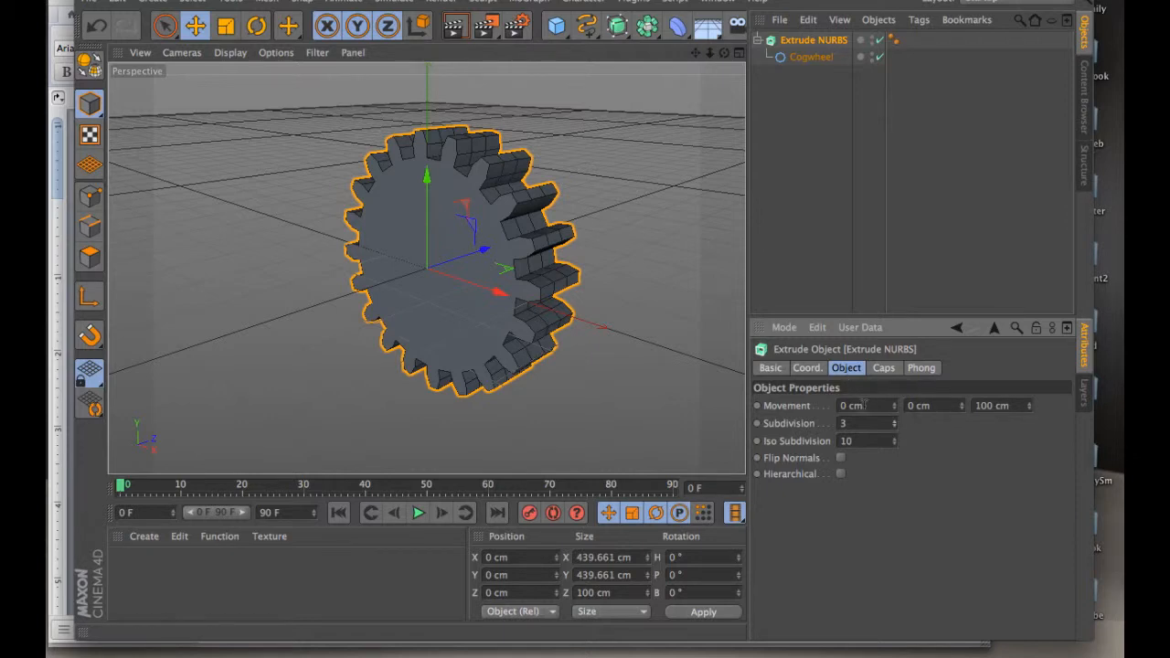
Try the extruded gear without caps by setting both its start and end to None.
click(884, 370)
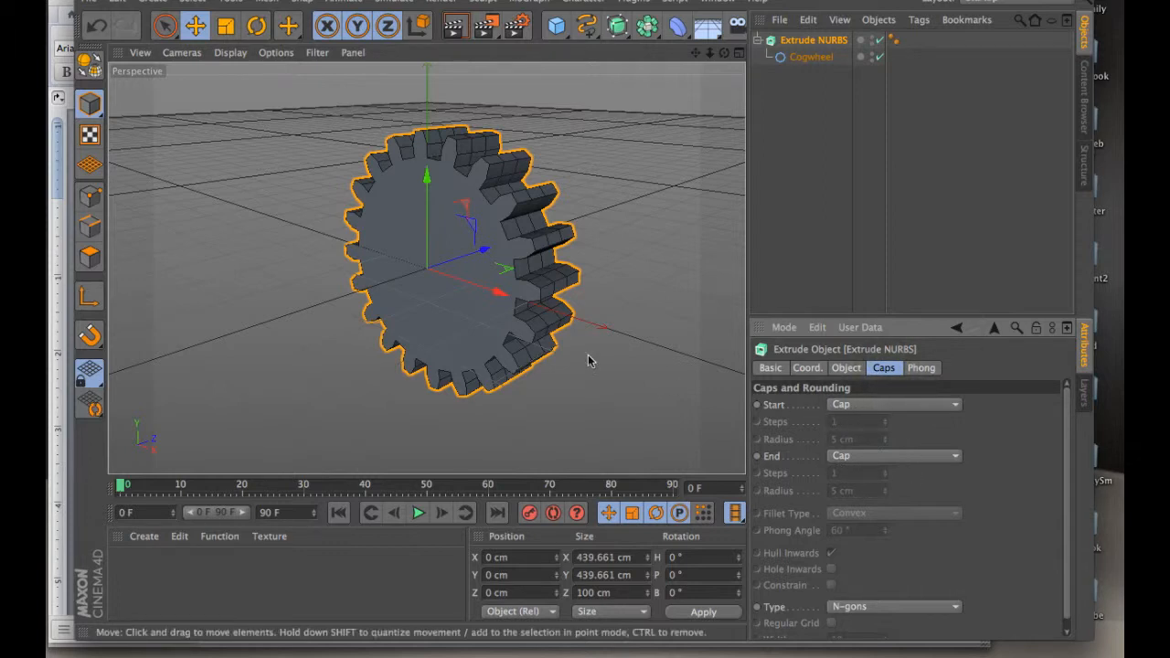
click(918, 409)
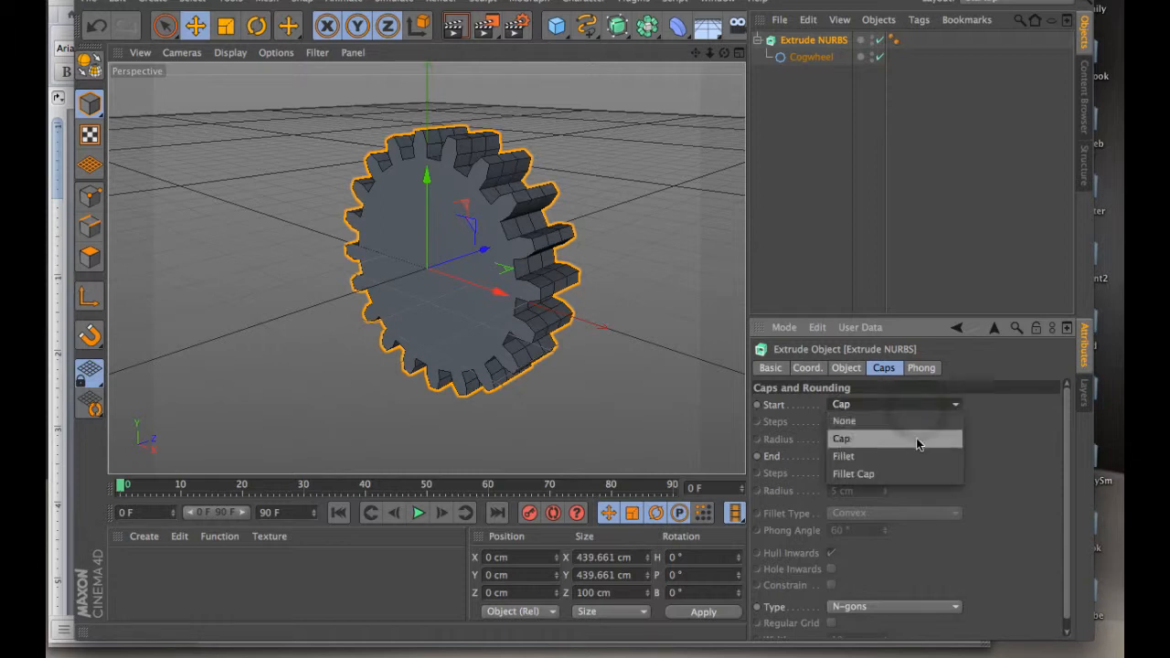
click(911, 422)
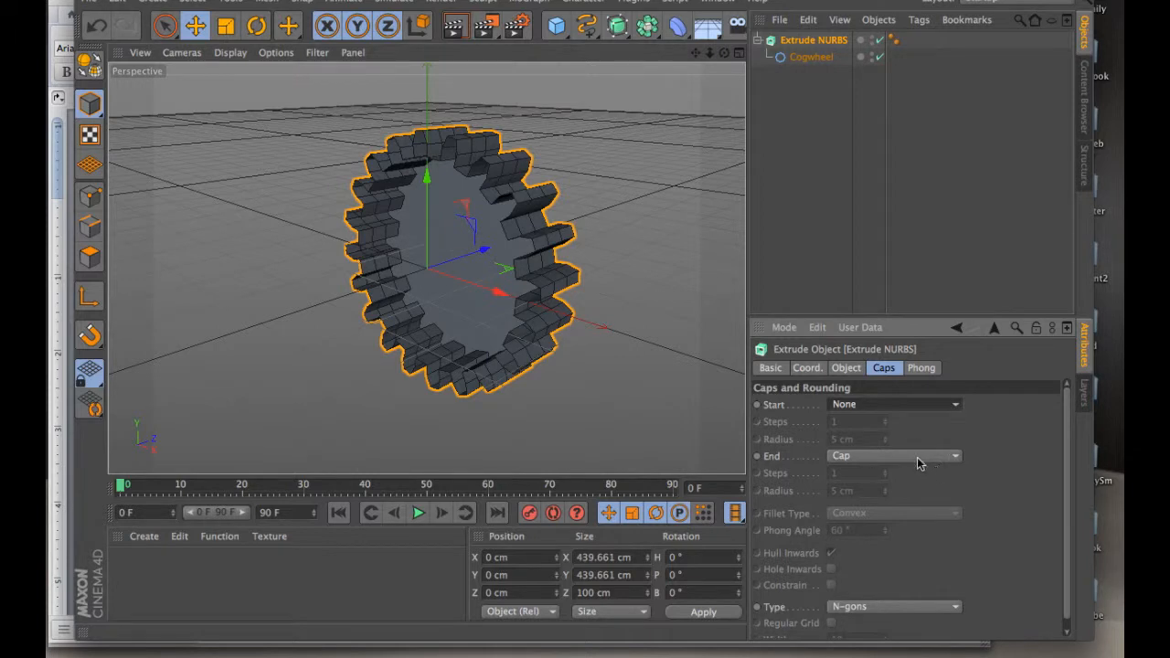
click(920, 456)
click(916, 470)
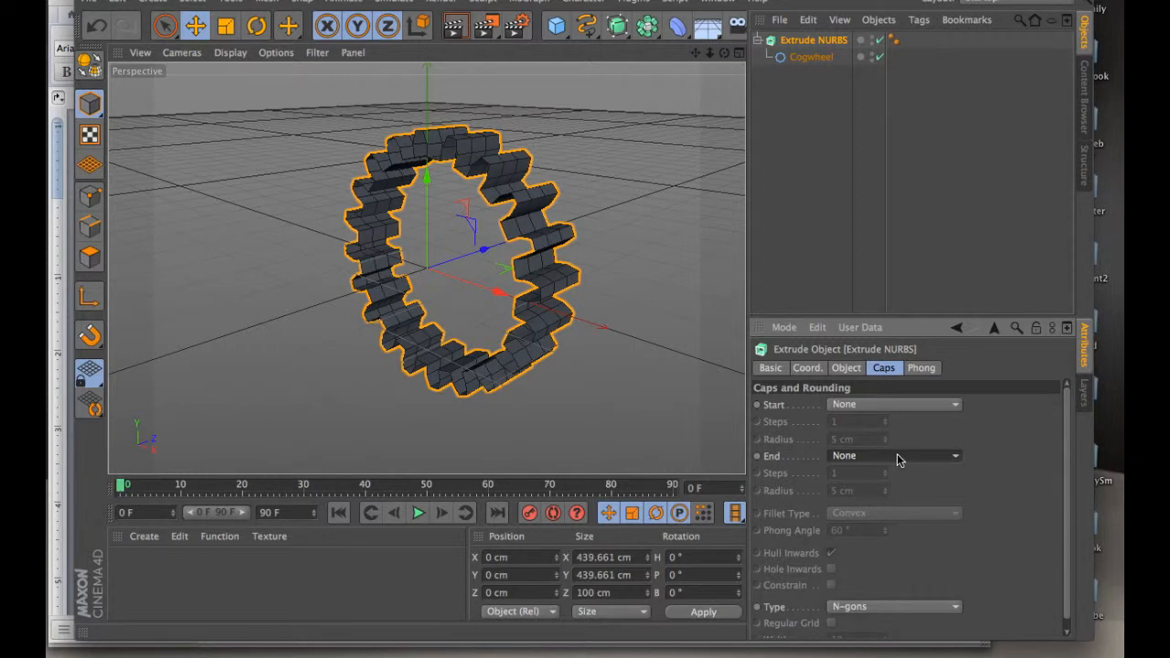
Set both the end and start of the extruded gear to Fillet Cap.
click(897, 457)
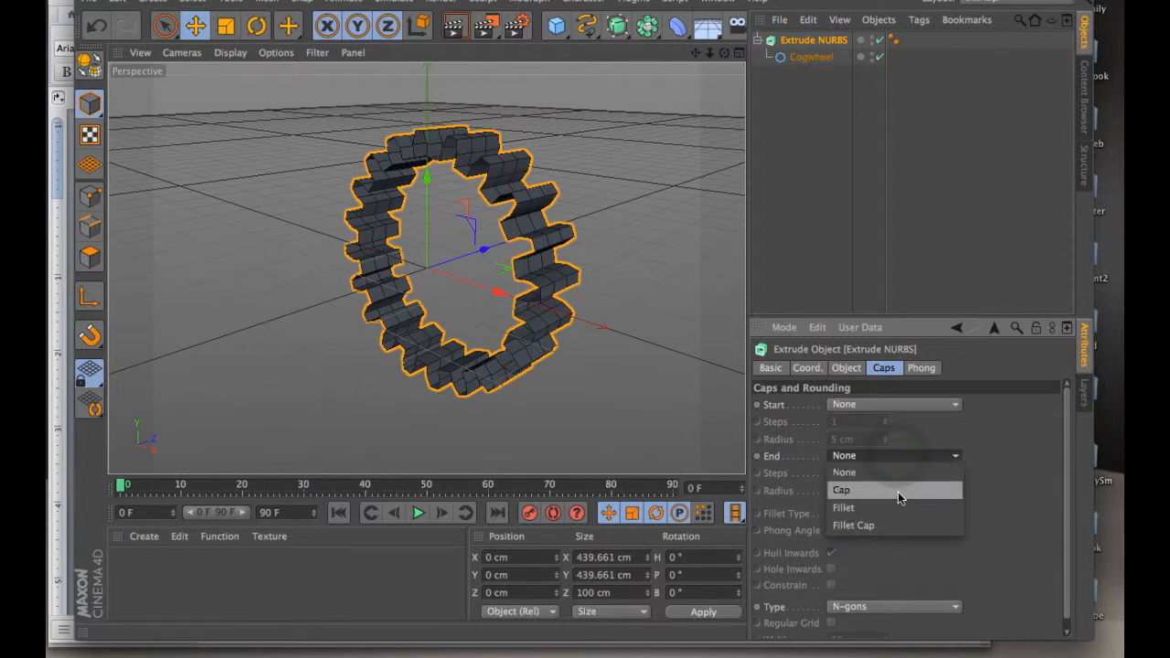
click(895, 525)
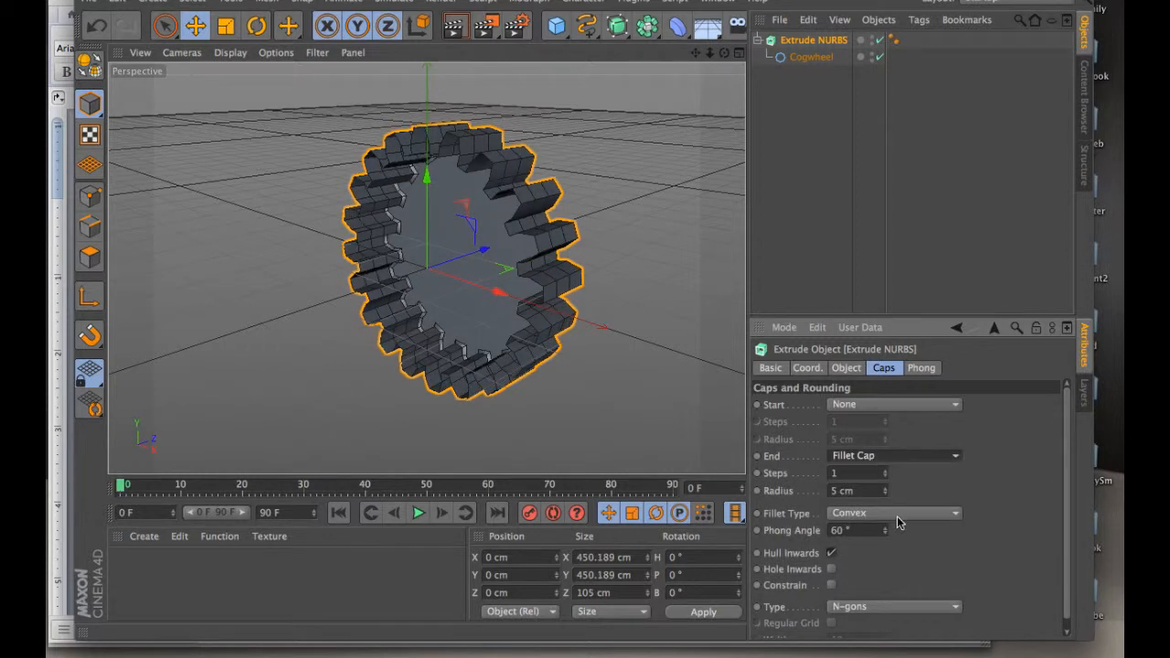
click(906, 412)
click(902, 473)
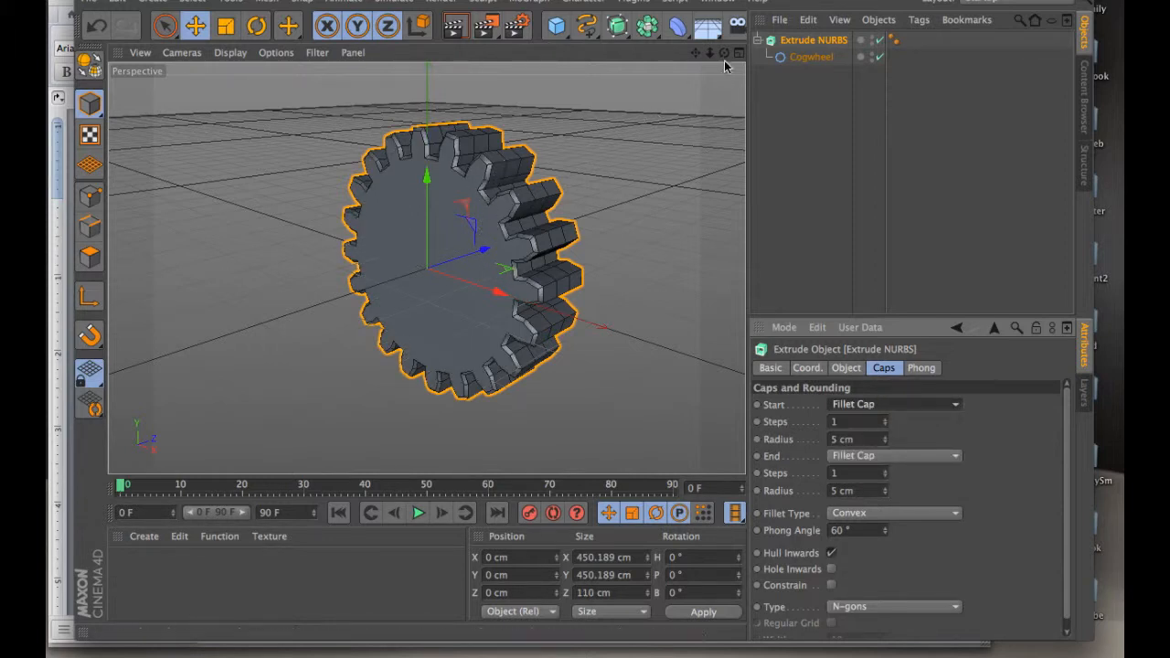
Try the Concave, 1 Step and 2 Steps fillet types on the gear's caps, viewing the teeth up close.
drag(710, 54, 615, 103)
drag(427, 268, 408, 279)
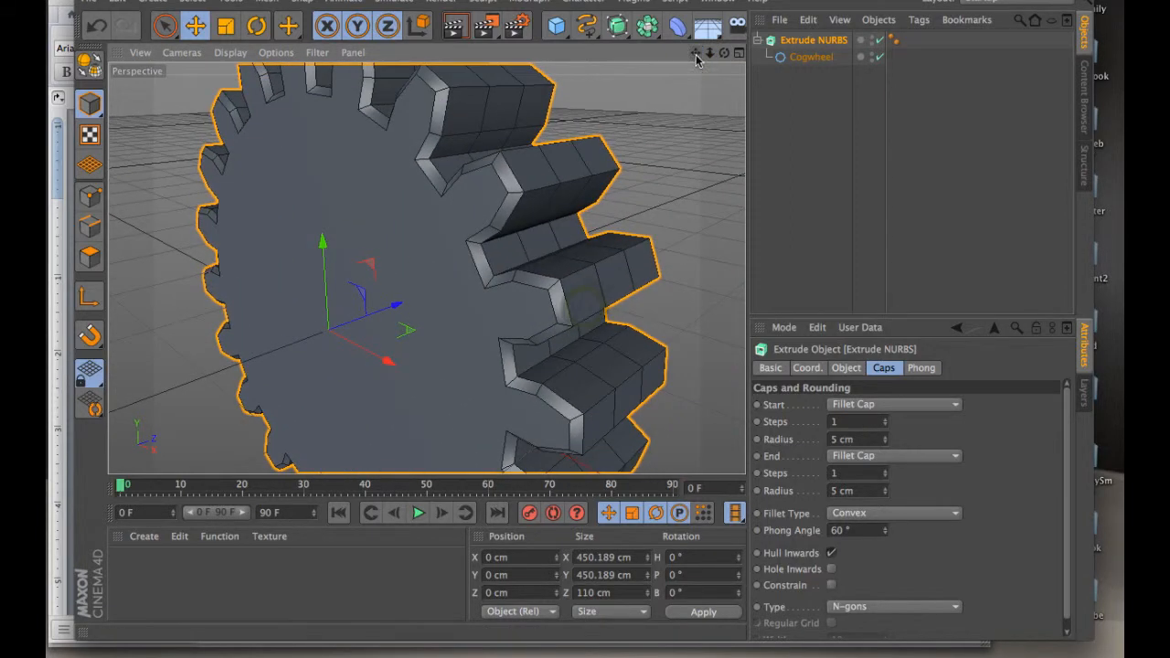
click(886, 517)
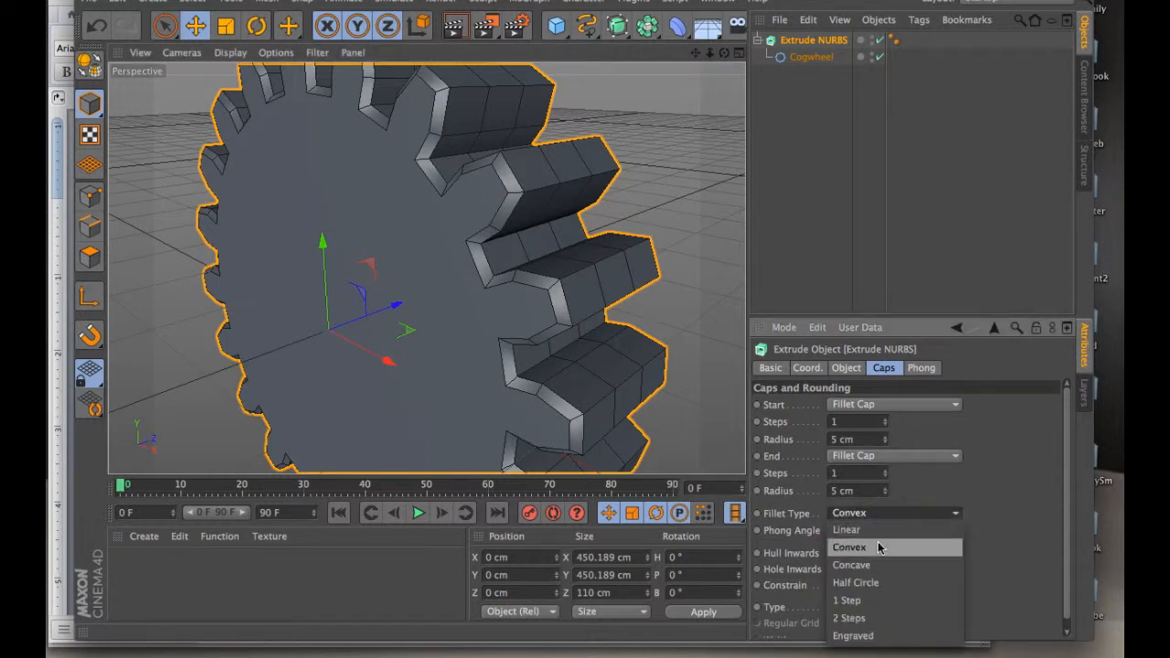
click(851, 565)
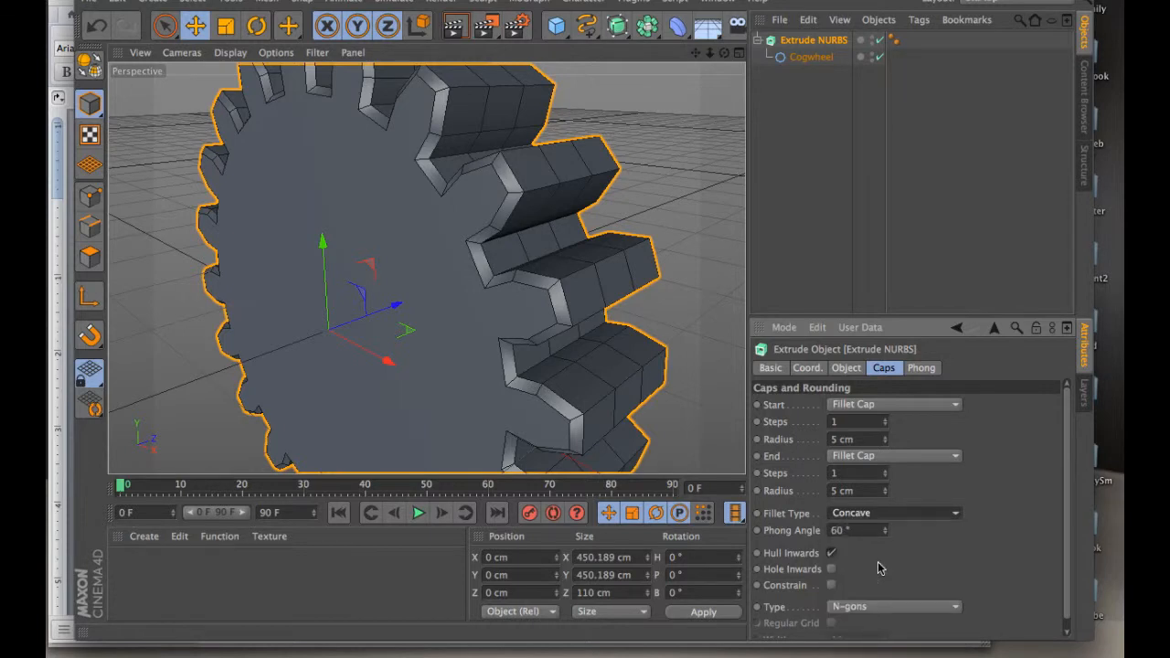
click(908, 519)
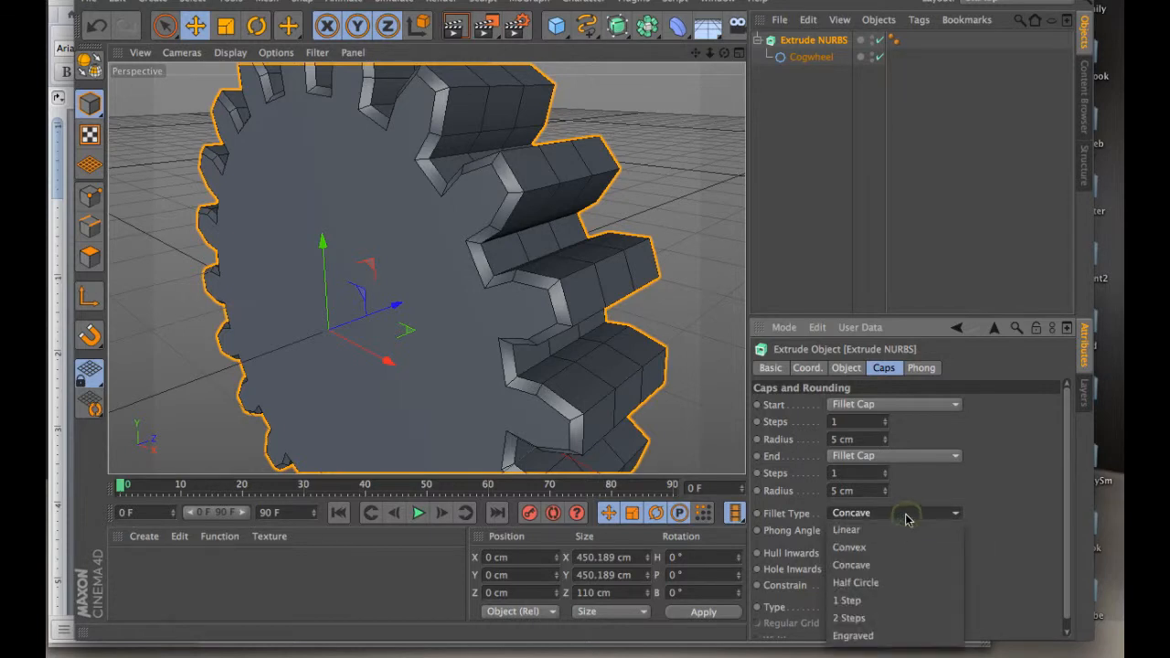
click(876, 602)
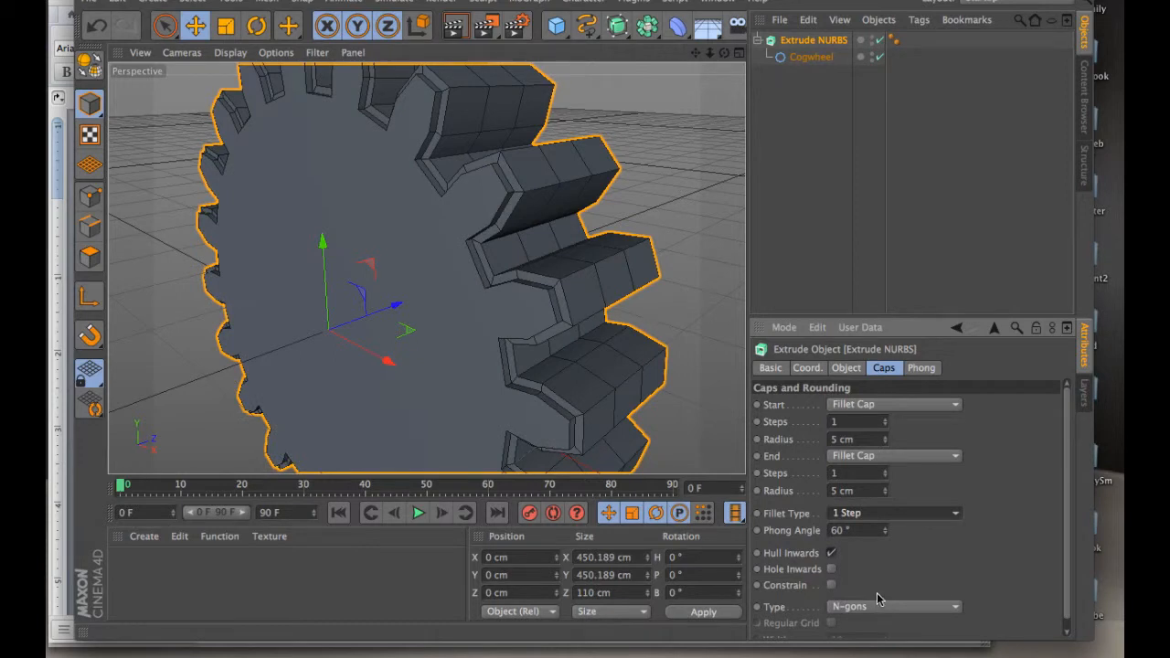
click(887, 515)
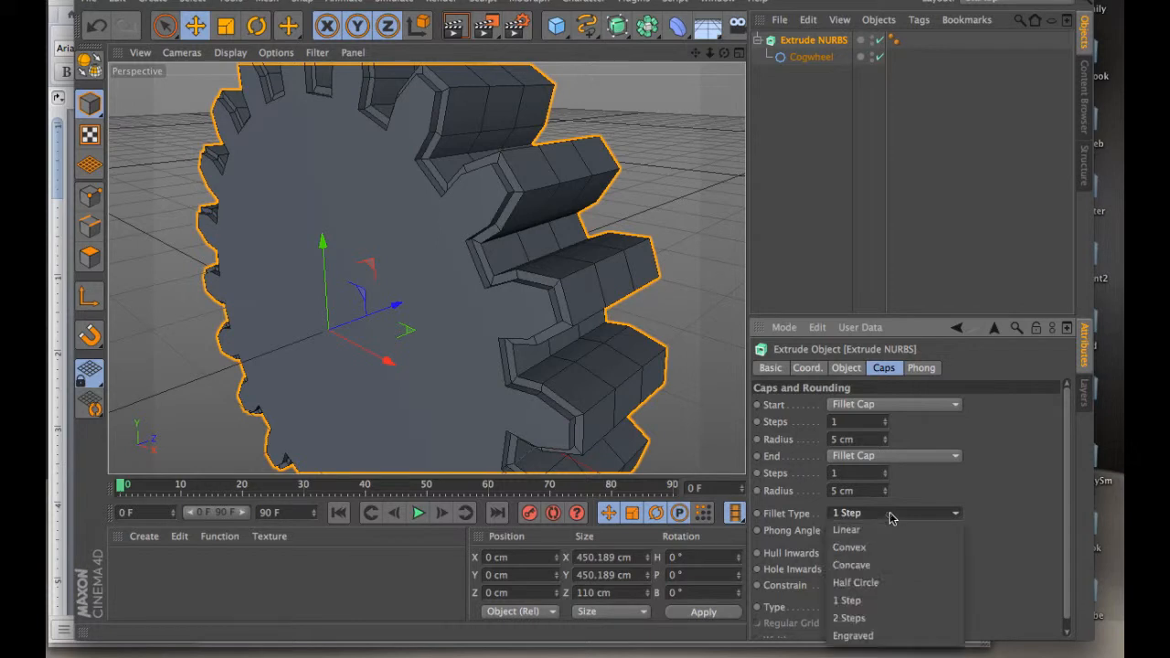
click(885, 619)
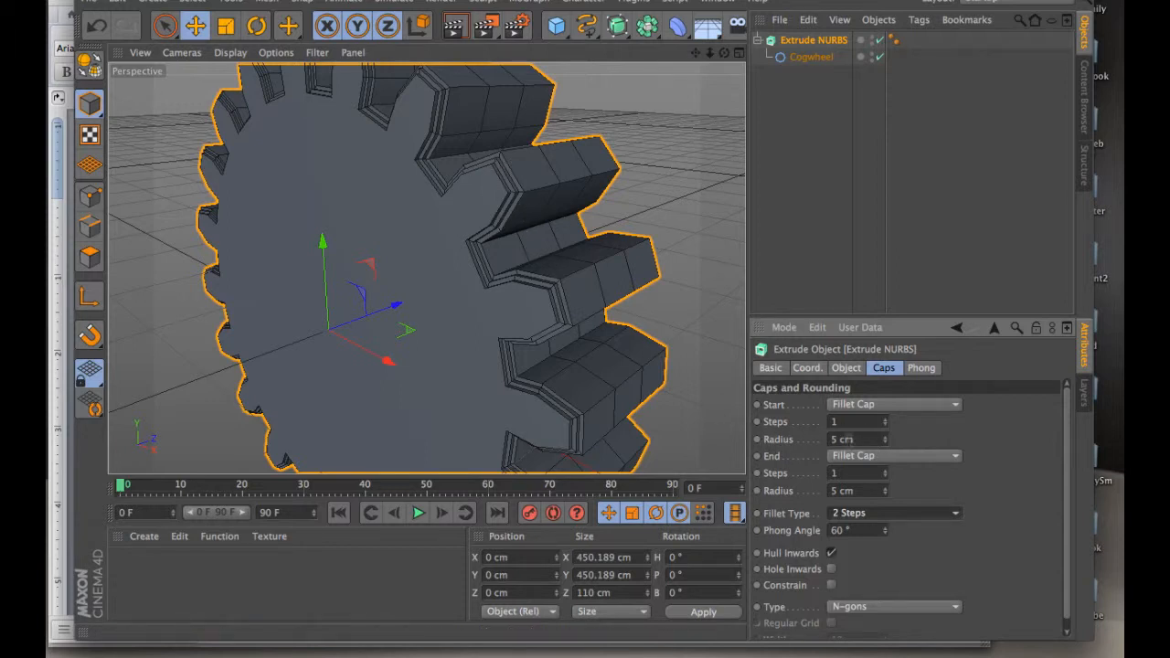
Set the start cap's fillet steps to 2 and the end cap's fillet steps to 4.
click(886, 419)
click(886, 419)
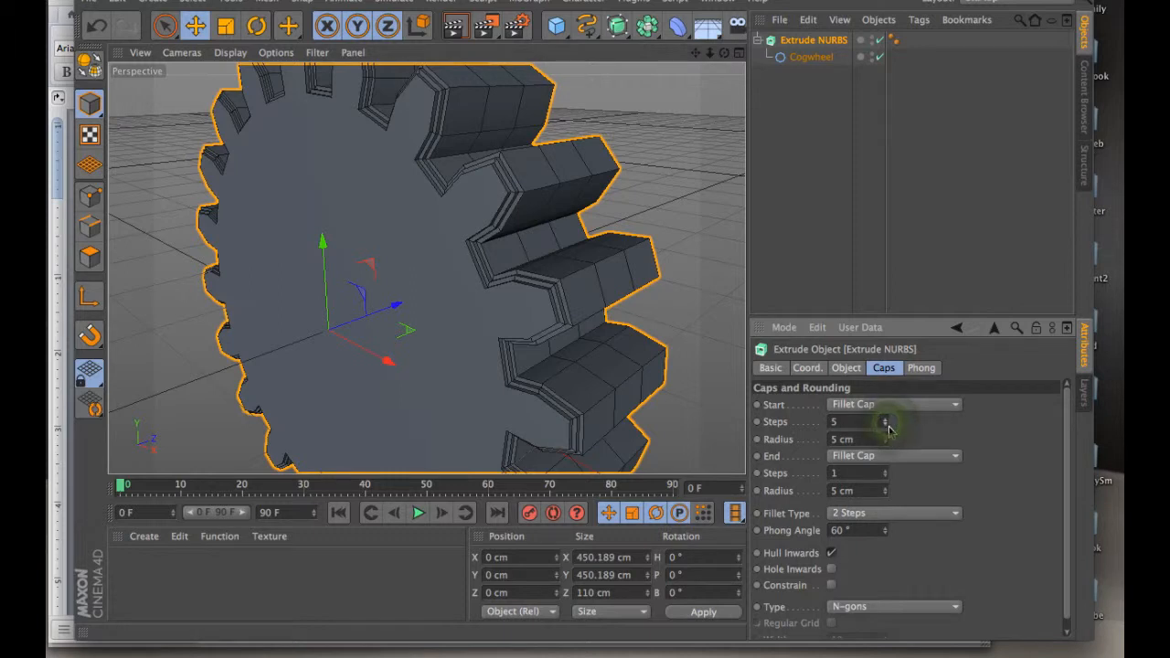
click(886, 425)
click(885, 470)
click(885, 470)
click(885, 470)
Change the fillet type to Convex and set the end cap's fillet radius to 6 cm.
click(885, 513)
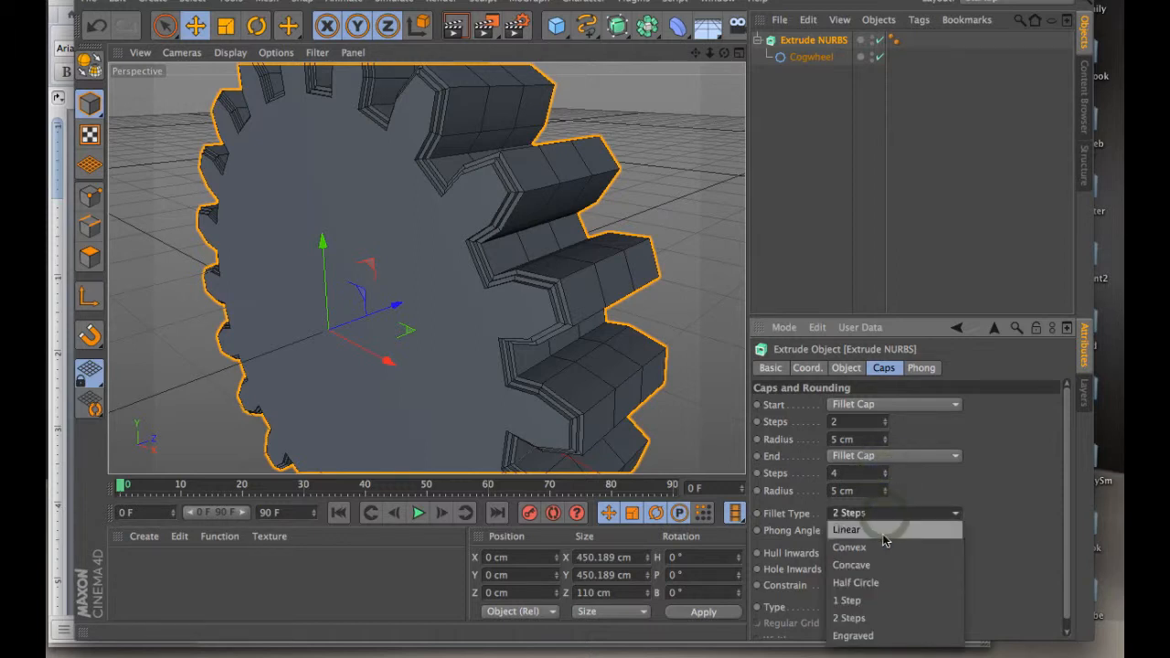
click(884, 549)
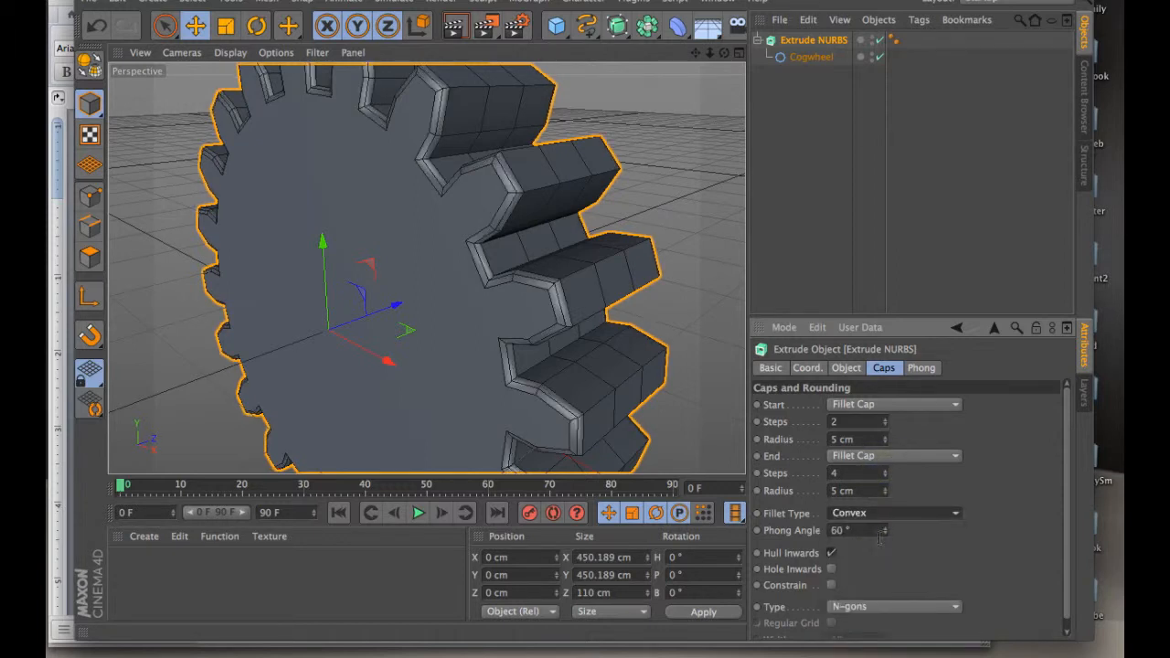
click(884, 488)
click(885, 488)
click(885, 488)
click(885, 489)
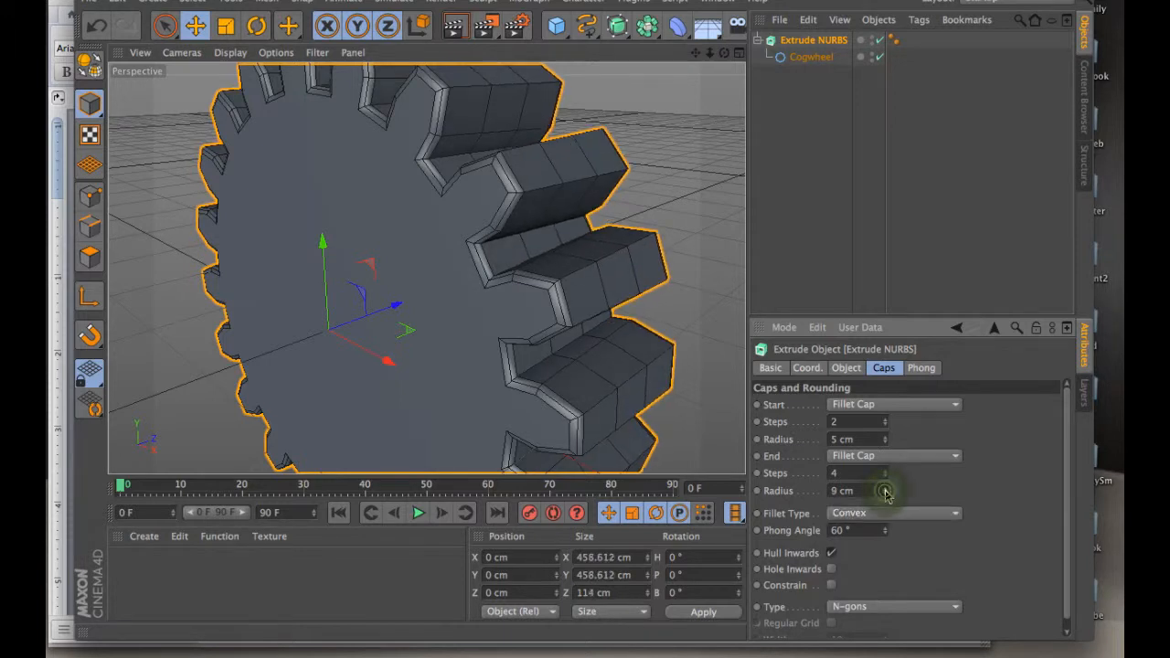
click(885, 493)
click(885, 494)
click(885, 494)
Try enlarging the start cap's fillet radius to 23 cm.
click(885, 438)
click(885, 438)
click(885, 437)
click(884, 437)
click(885, 437)
click(885, 437)
click(885, 437)
click(885, 437)
click(885, 437)
click(885, 437)
click(884, 437)
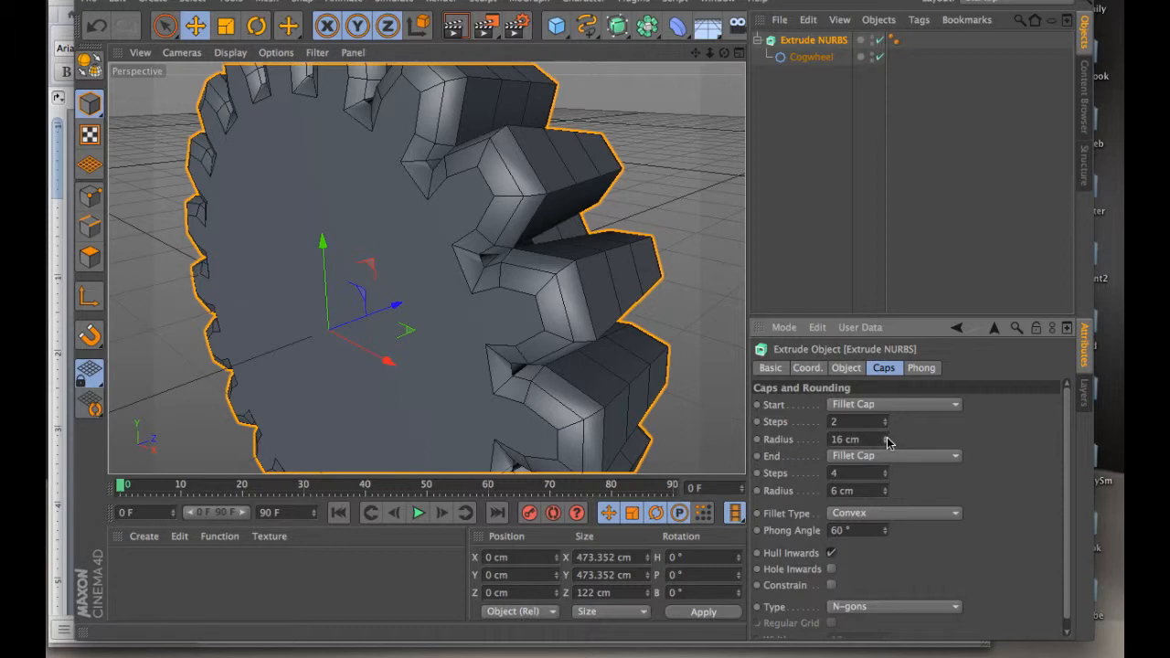
click(885, 437)
click(885, 437)
click(884, 437)
click(884, 437)
click(885, 436)
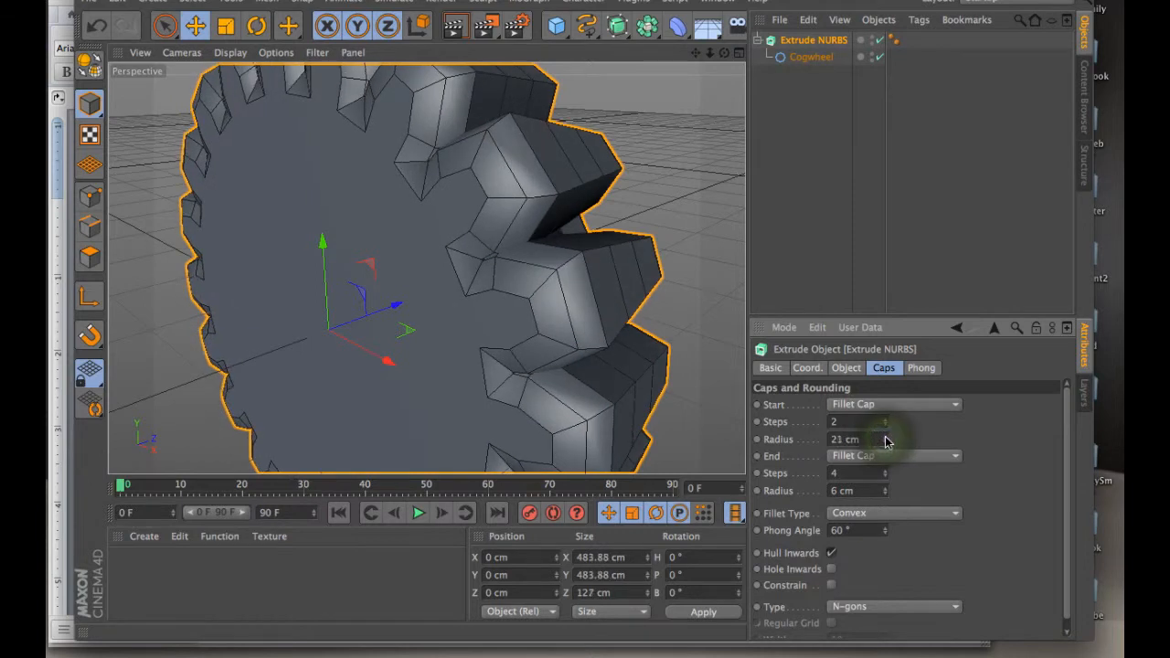
click(885, 436)
click(884, 436)
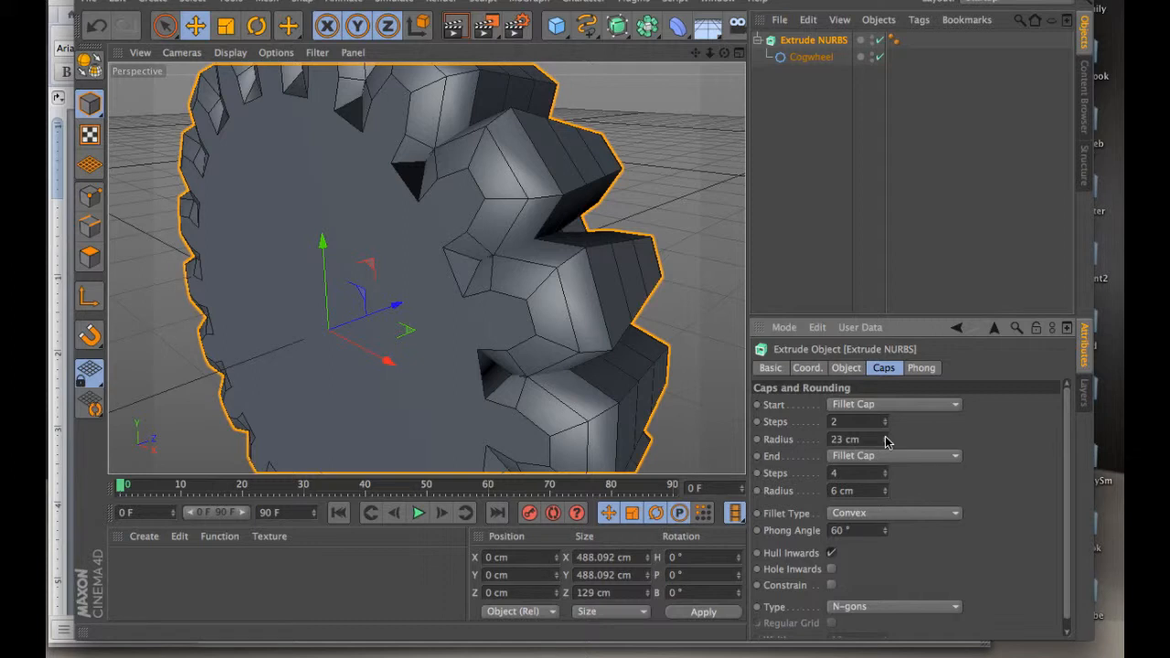
Reduce the start cap's fillet radius to 3 cm and enable Constrain for the caps.
click(884, 443)
click(885, 443)
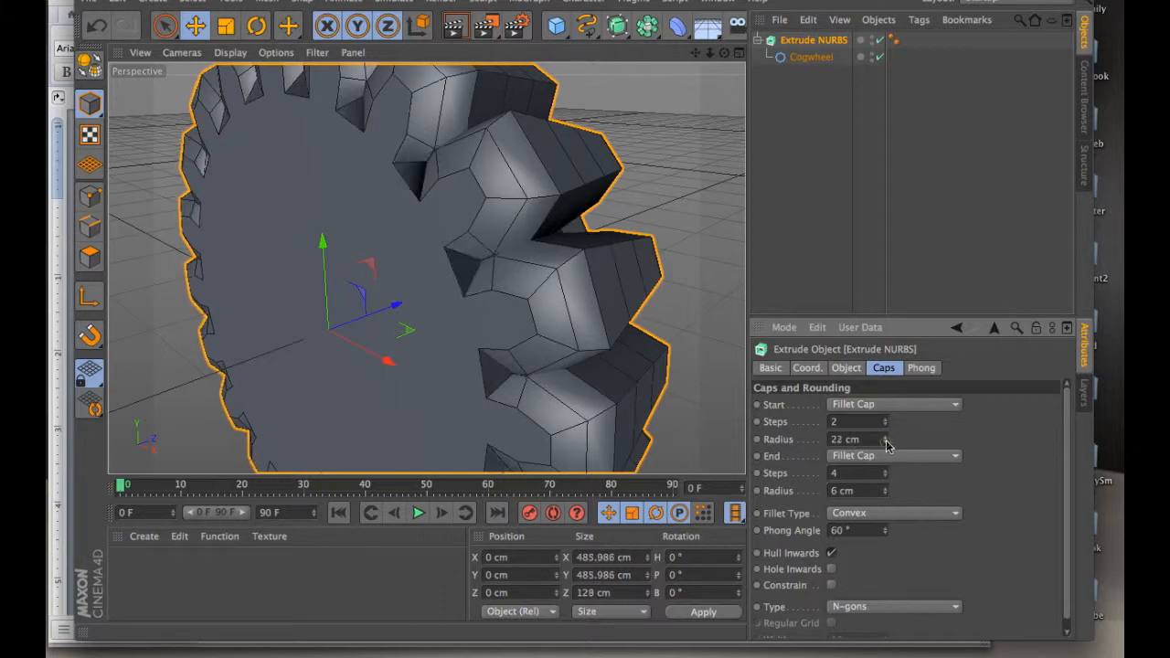
click(885, 443)
click(885, 443)
click(884, 444)
click(884, 444)
click(885, 443)
click(885, 444)
drag(885, 444, 885, 445)
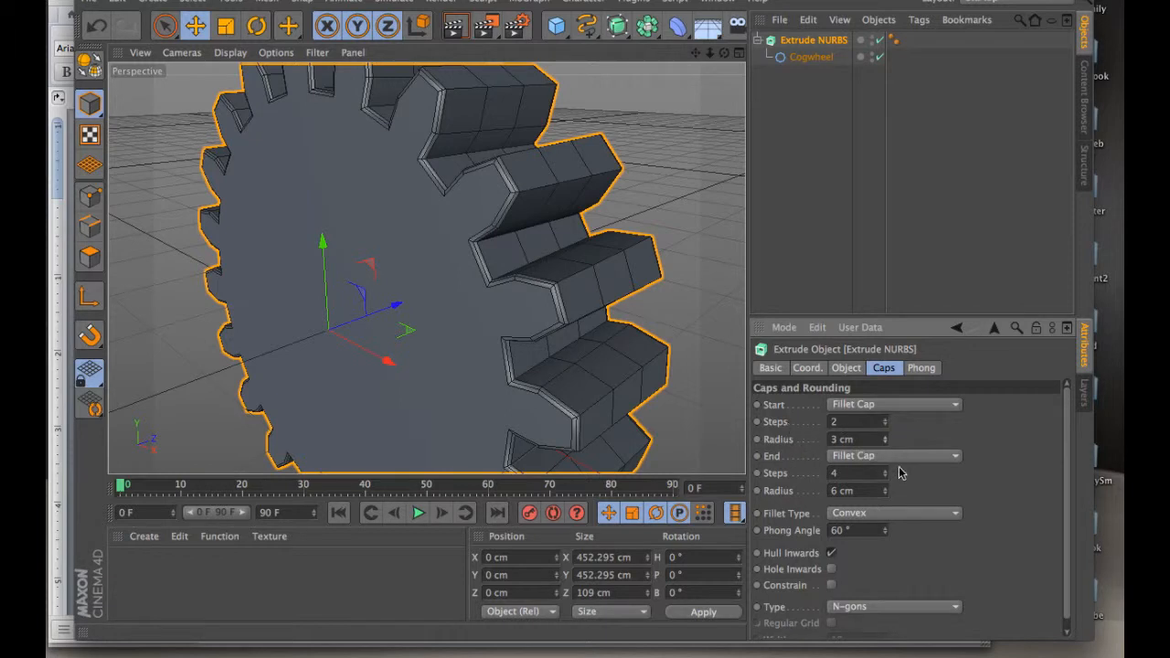
click(831, 585)
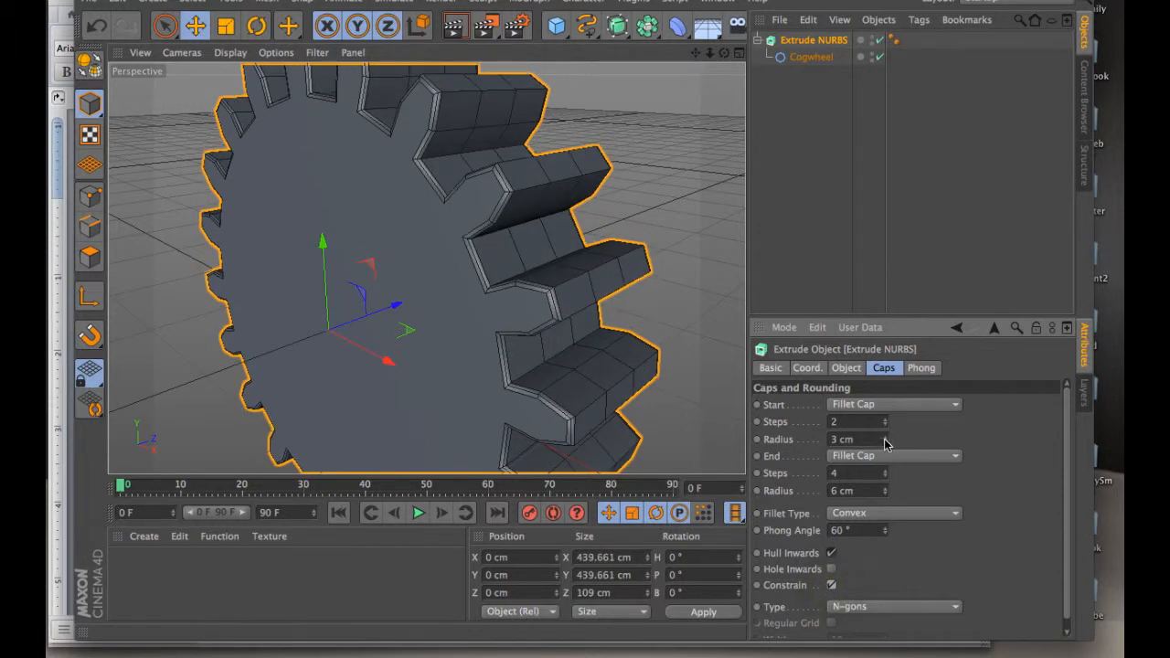
Try enlarging the start cap's fillet radius to 9 cm with Constrain enabled.
drag(886, 443, 887, 443)
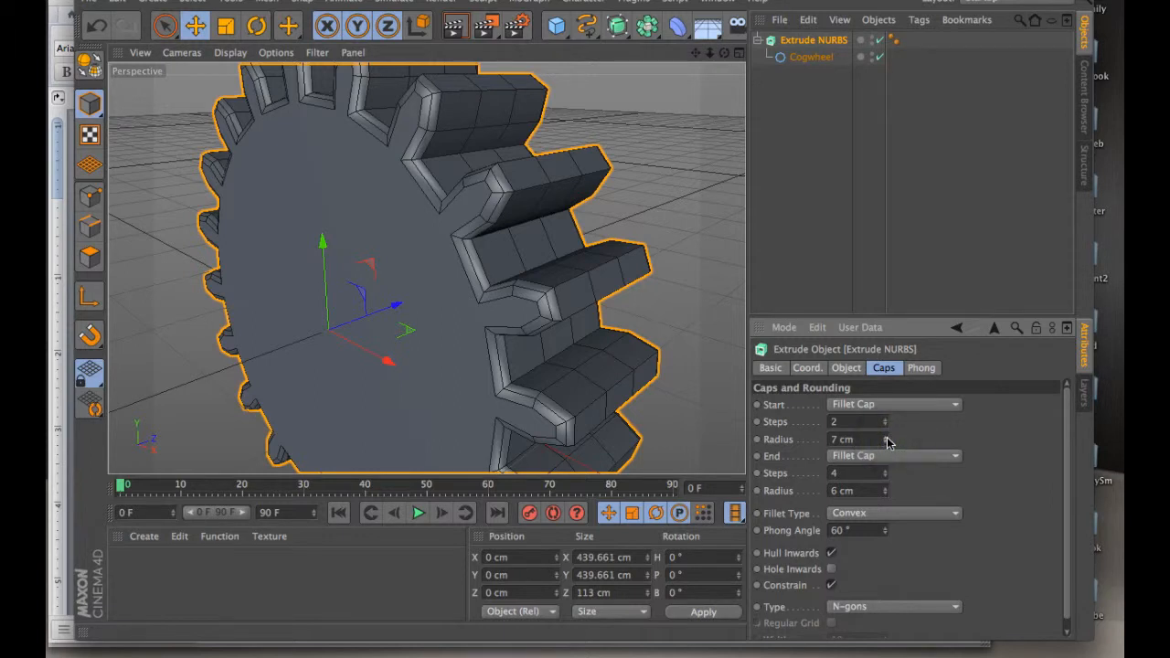
click(887, 439)
click(887, 438)
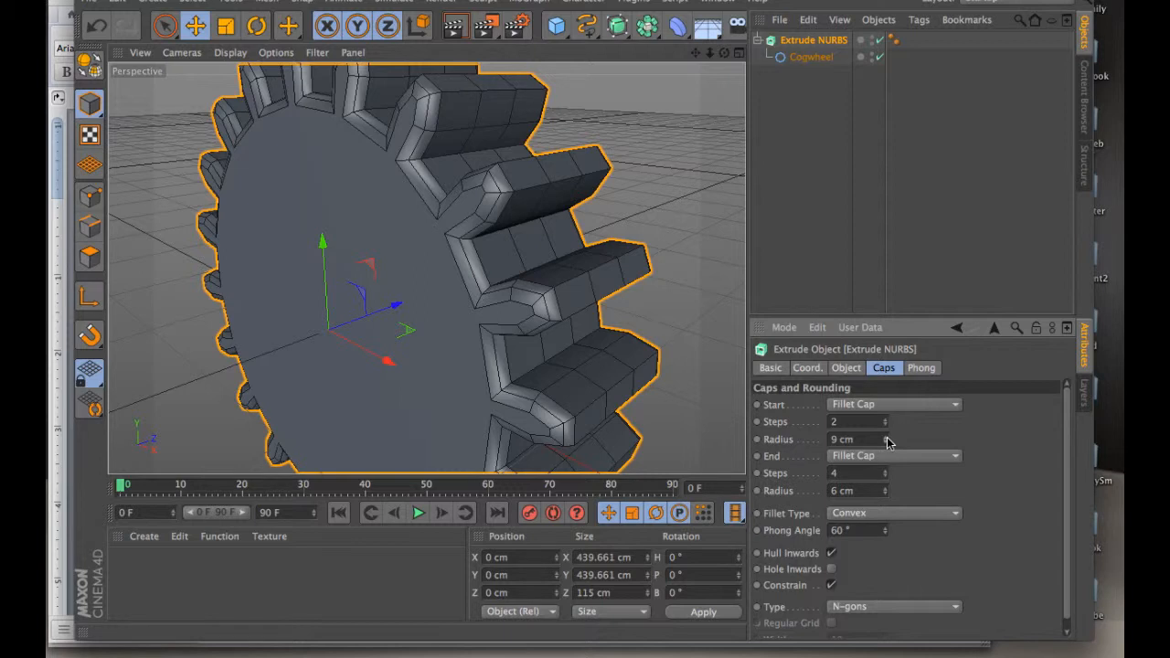
Reduce the start cap's fillet radius to 4 cm and disable Constrain for the caps.
drag(887, 444, 887, 448)
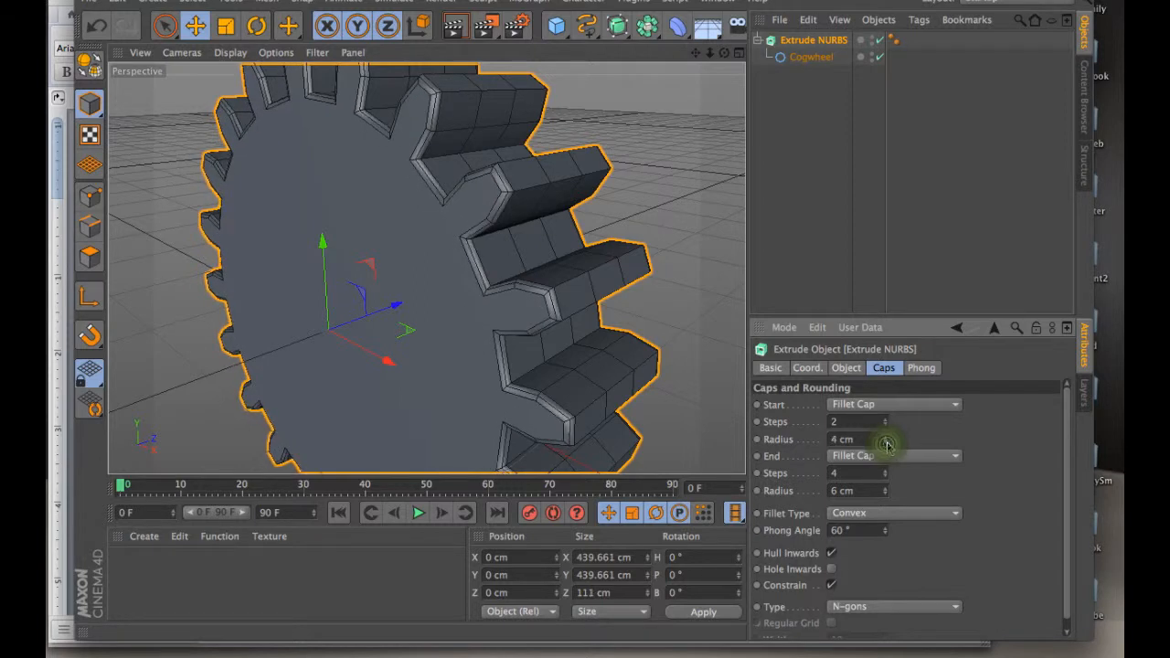
click(832, 585)
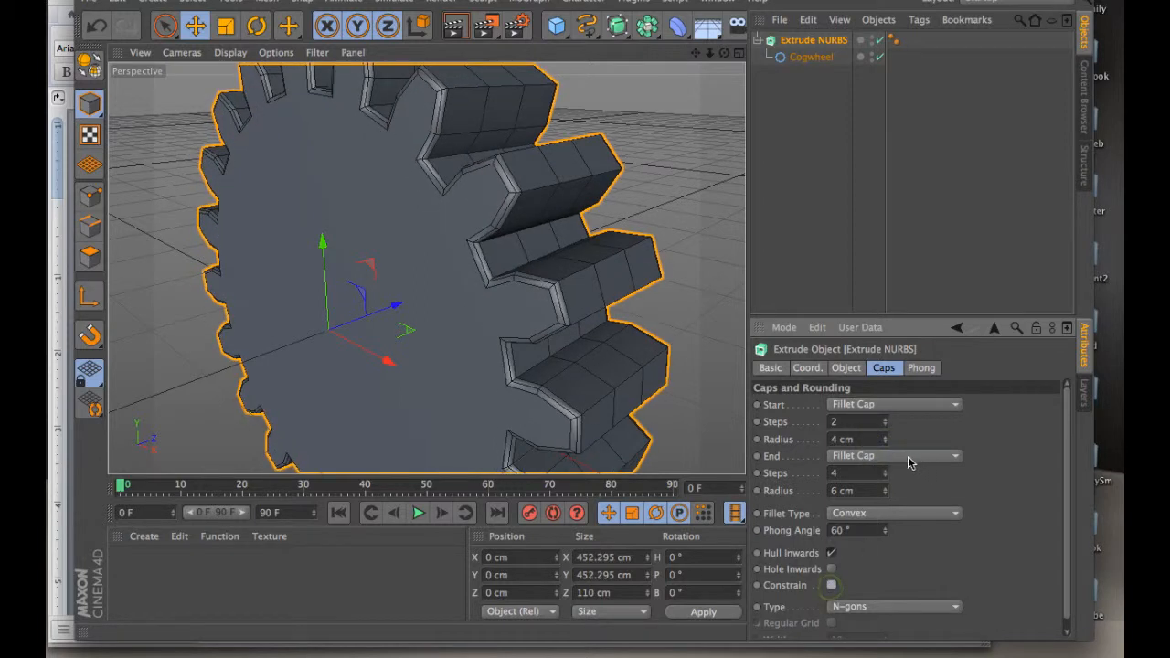
drag(886, 439, 886, 440)
drag(709, 52, 709, 55)
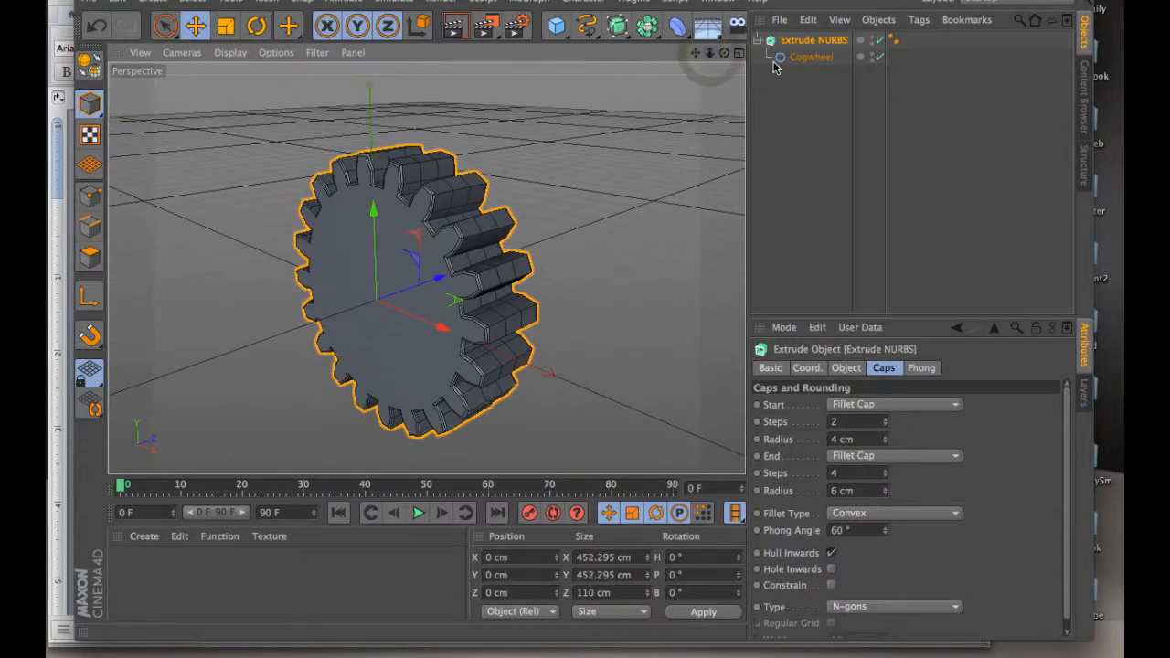
Delete the Cogwheel spline from the Extrude NURBS and add a Text spline to the scene.
click(818, 58)
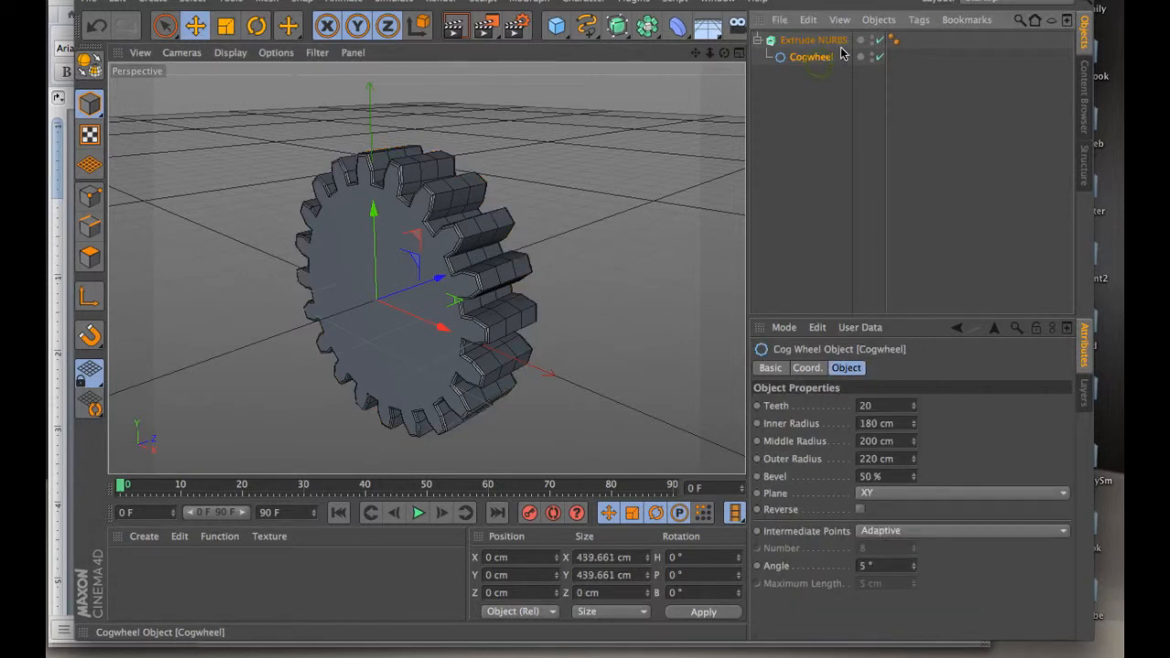
key(Delete)
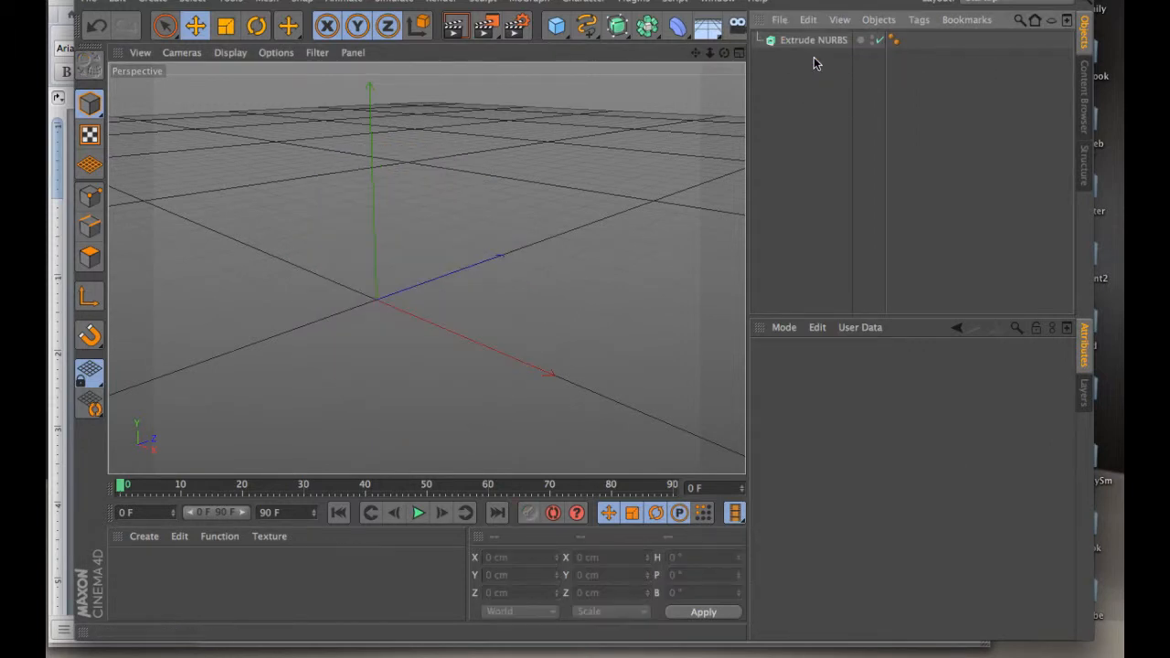
click(586, 28)
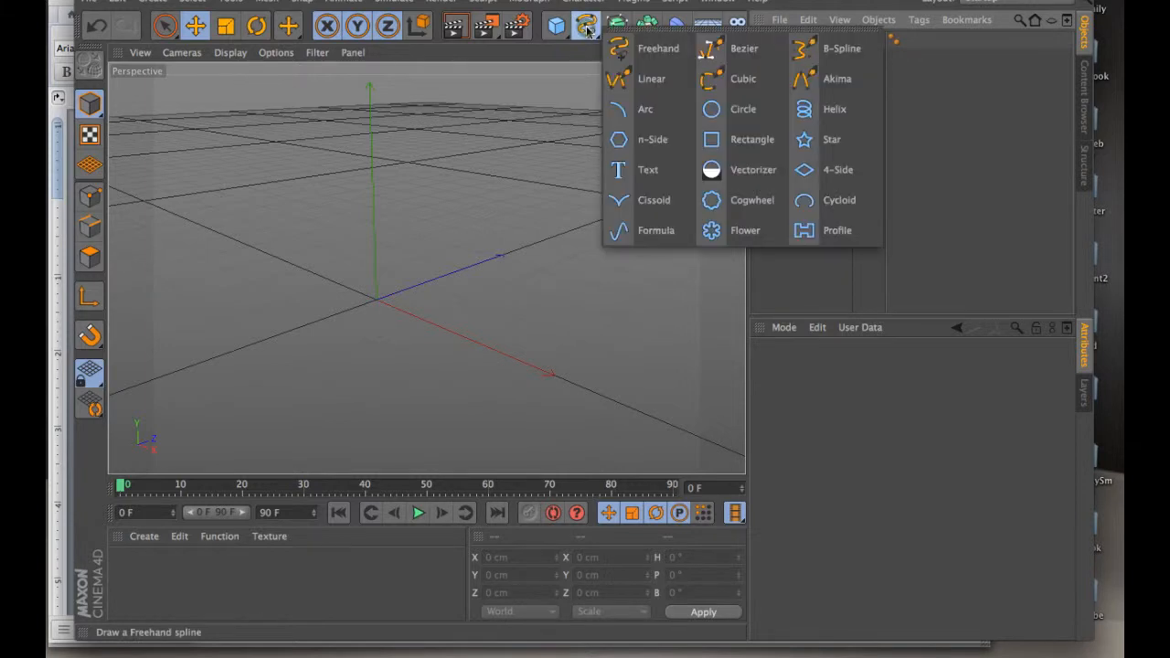
click(633, 180)
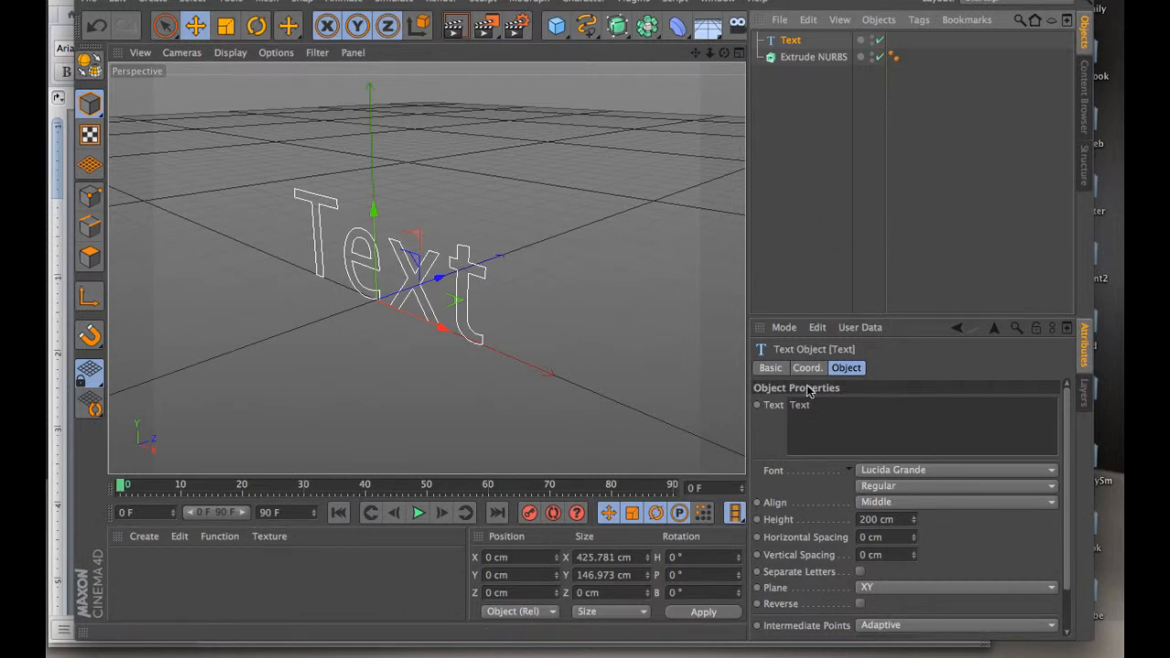
Replace the spline's default text with a person's first name followed by "is Awesome!".
click(827, 410)
double_click(827, 410)
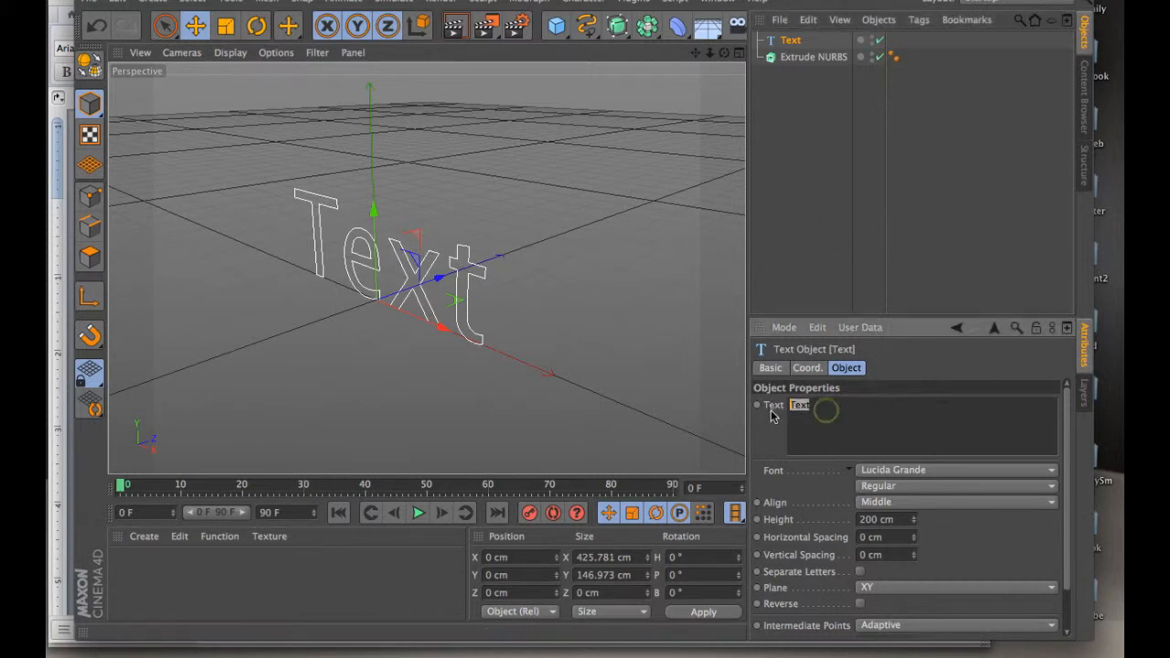
text(Joe is Awesome!)
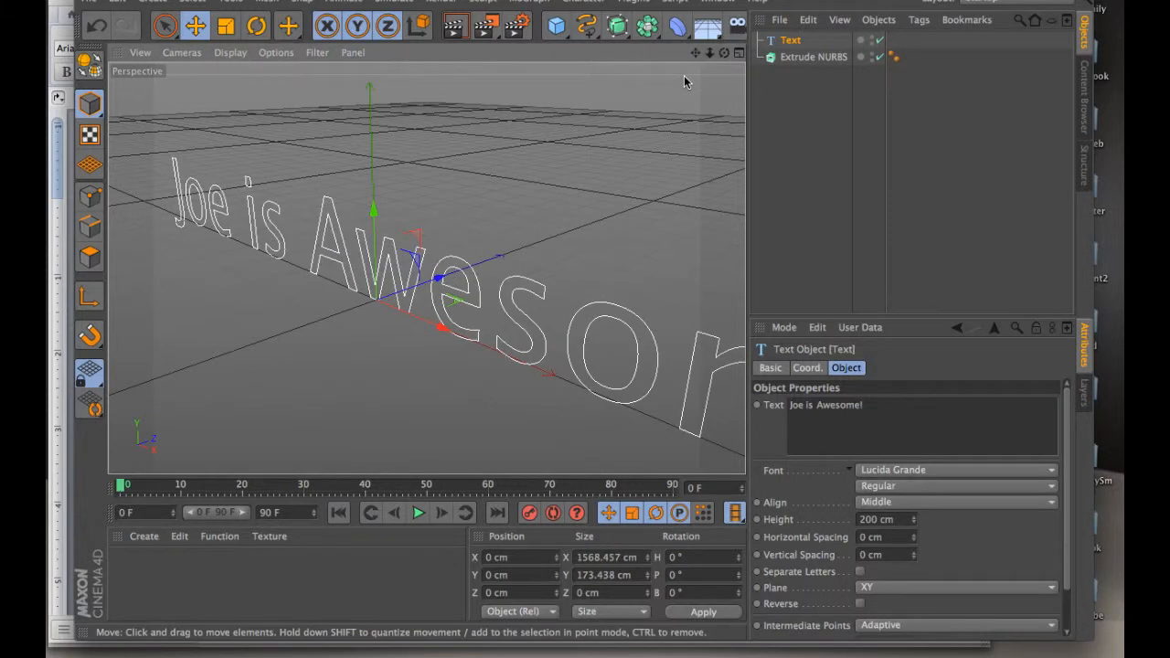
Set the text spline's horizontal spacing to 7 cm, keeping the Lucida Grande font.
drag(712, 53, 820, 279)
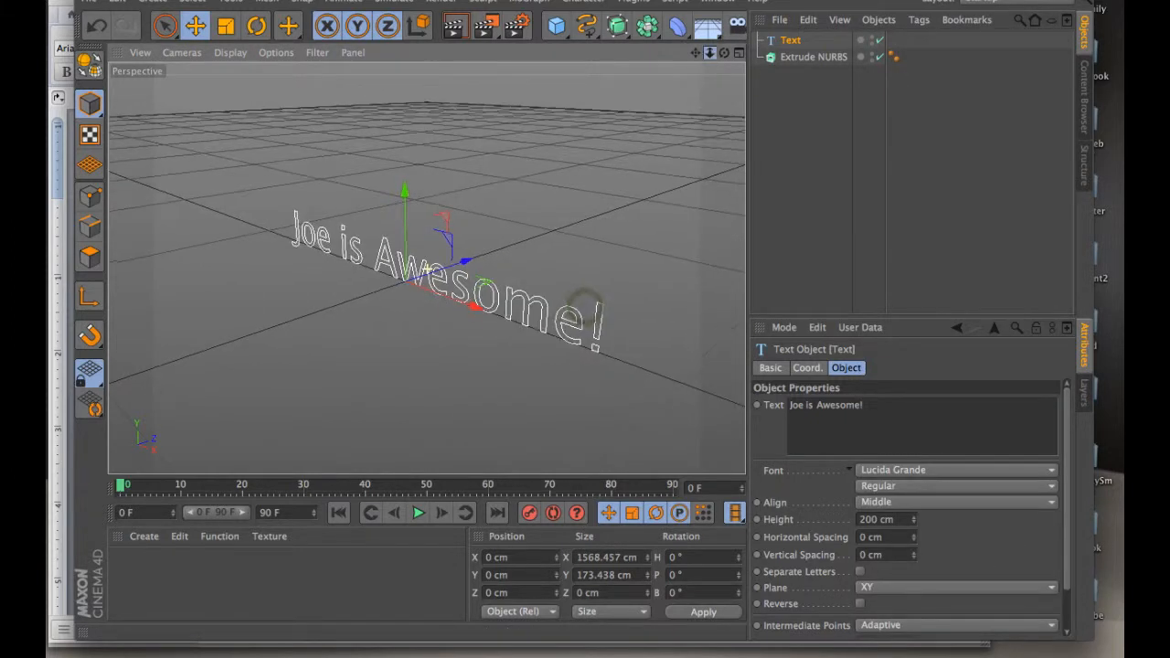
click(932, 472)
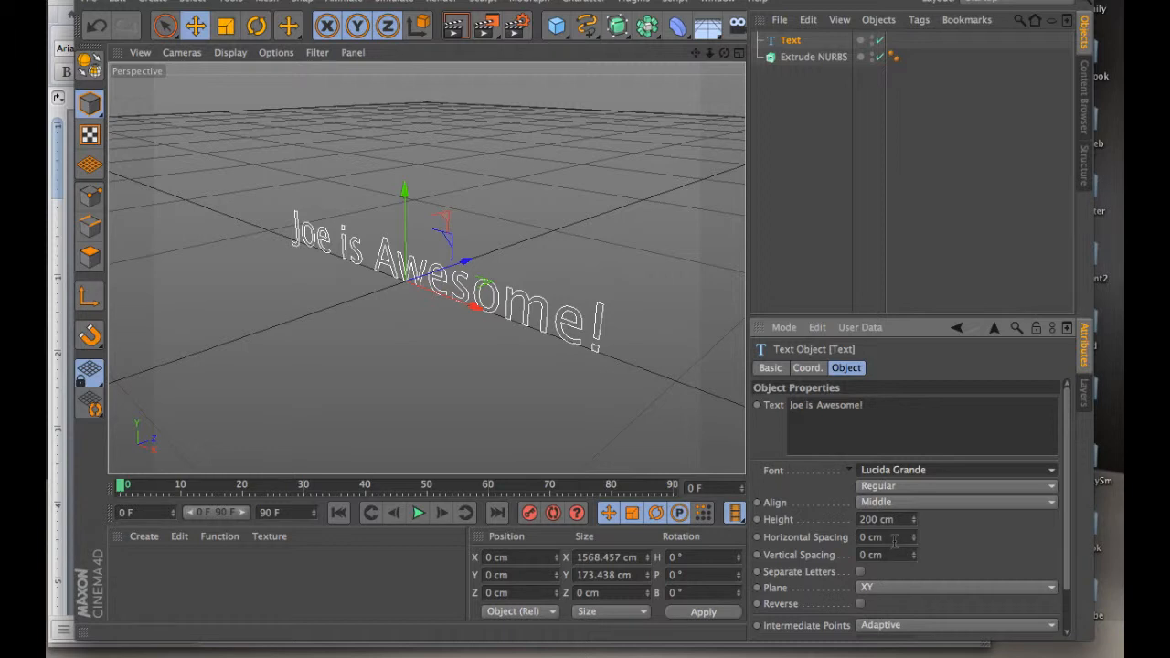
drag(917, 541, 914, 546)
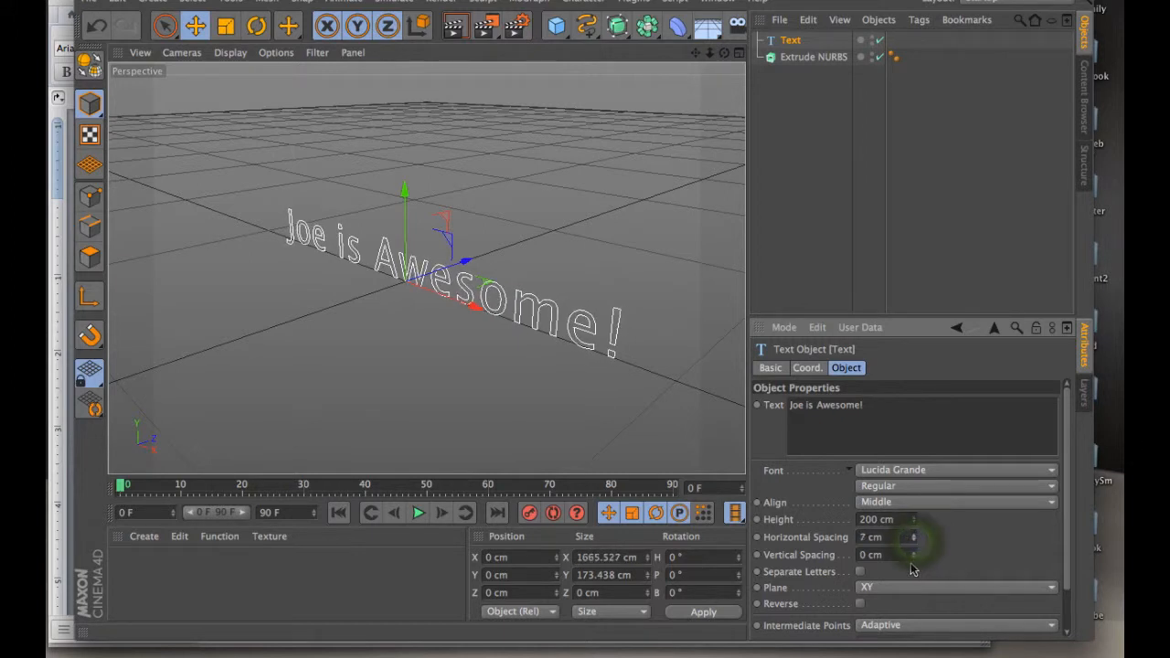
Make the Text spline a child of the Extrude NURBS to extrude the lettering.
click(793, 41)
mouse_move(795, 43)
mouse_down()
mouse_move(817, 63)
mouse_move(803, 57)
mouse_up()
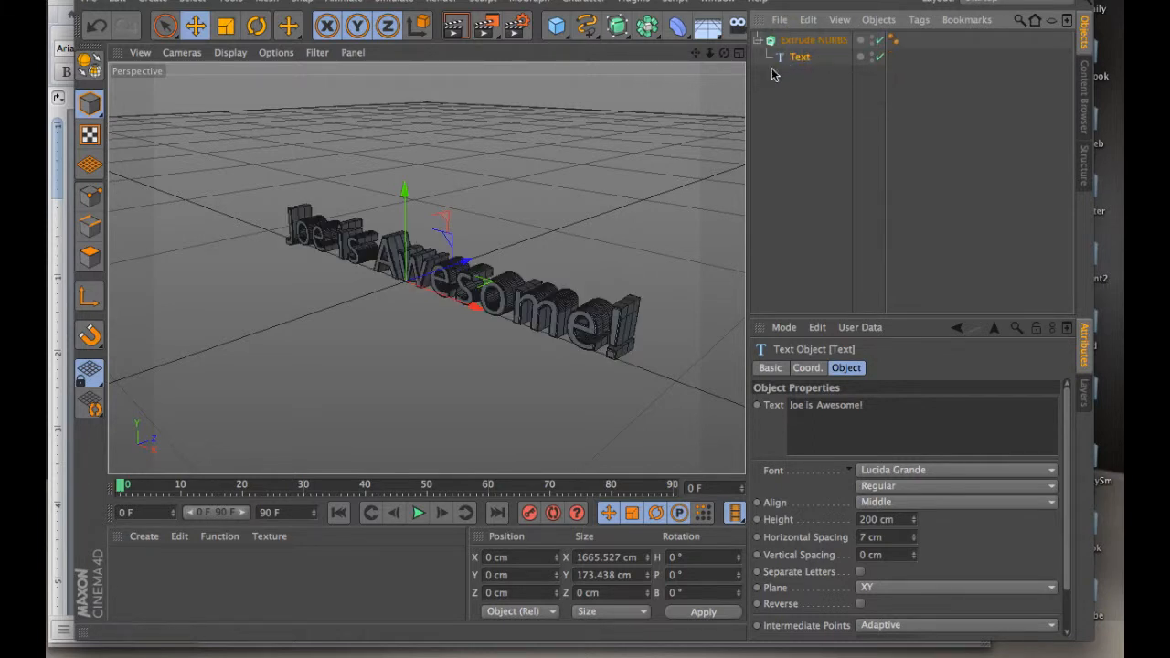
drag(724, 53, 892, 55)
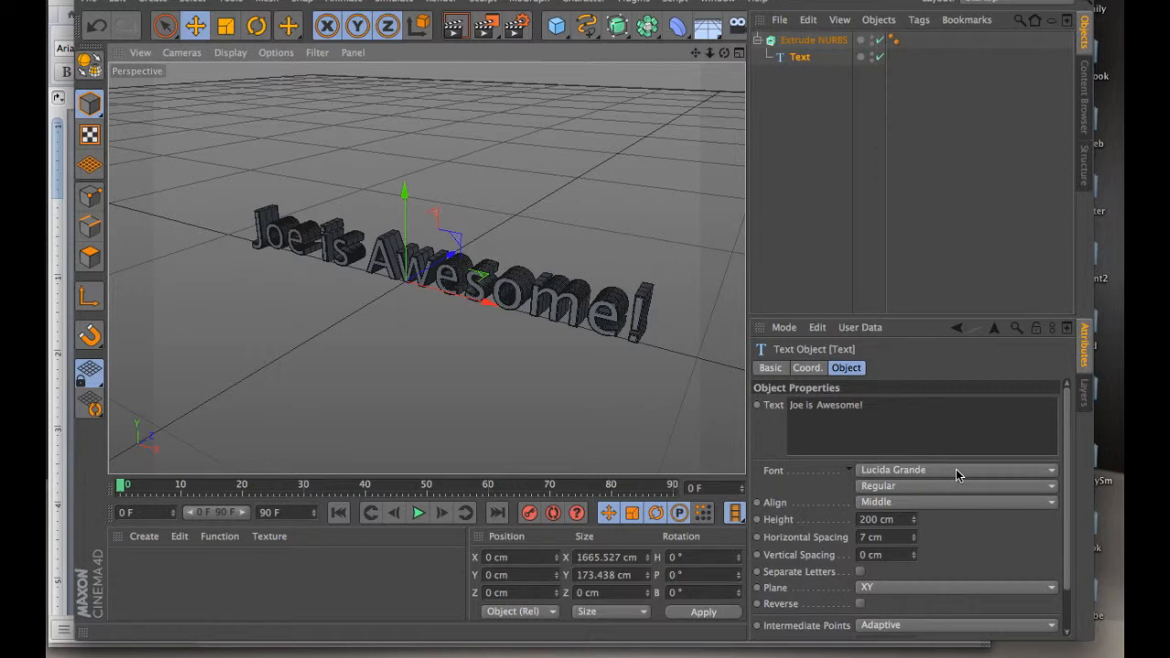
Enable Constrain for the Extrude NURBS caps while viewing the letter "w" up close.
click(813, 40)
drag(709, 53, 882, 53)
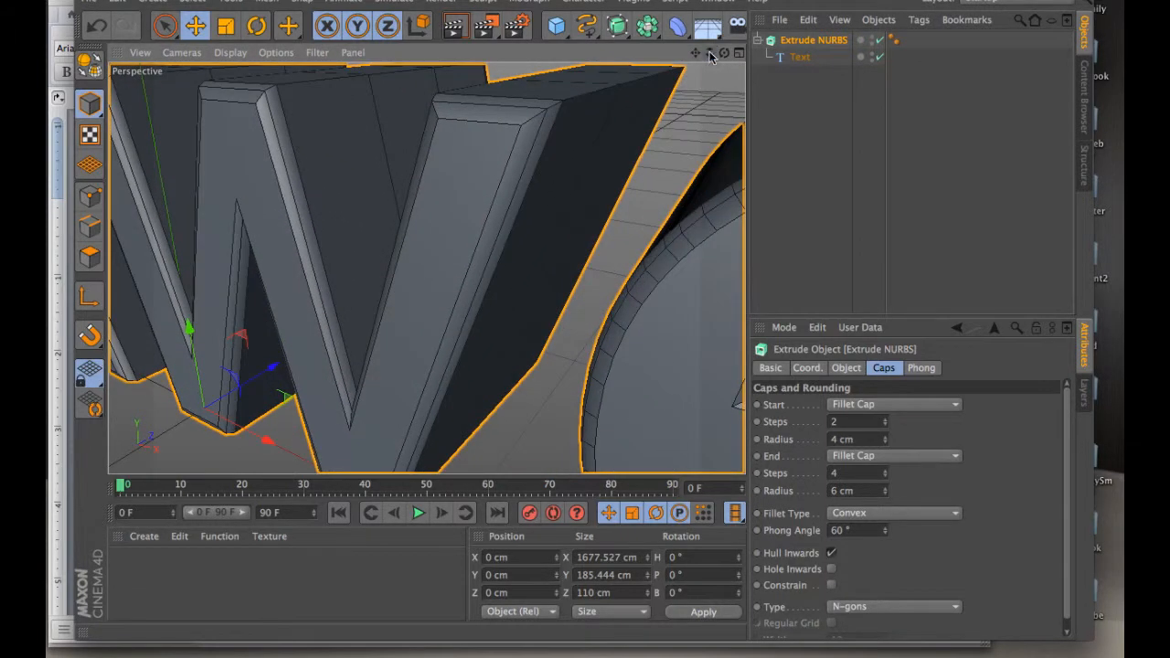
click(818, 43)
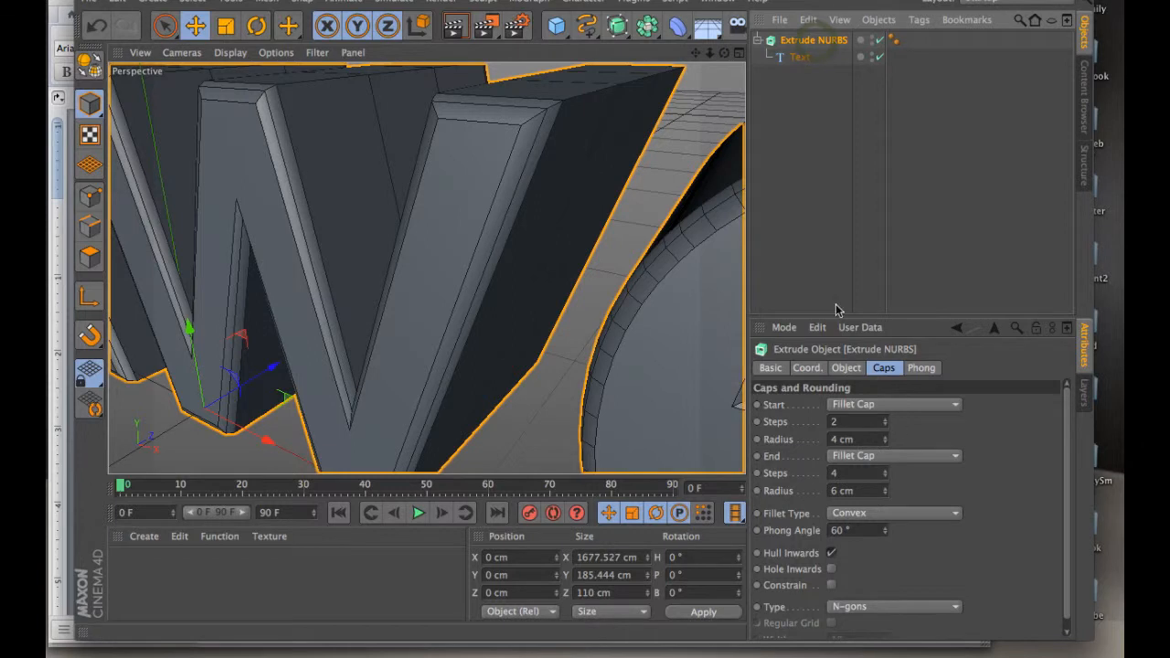
click(847, 425)
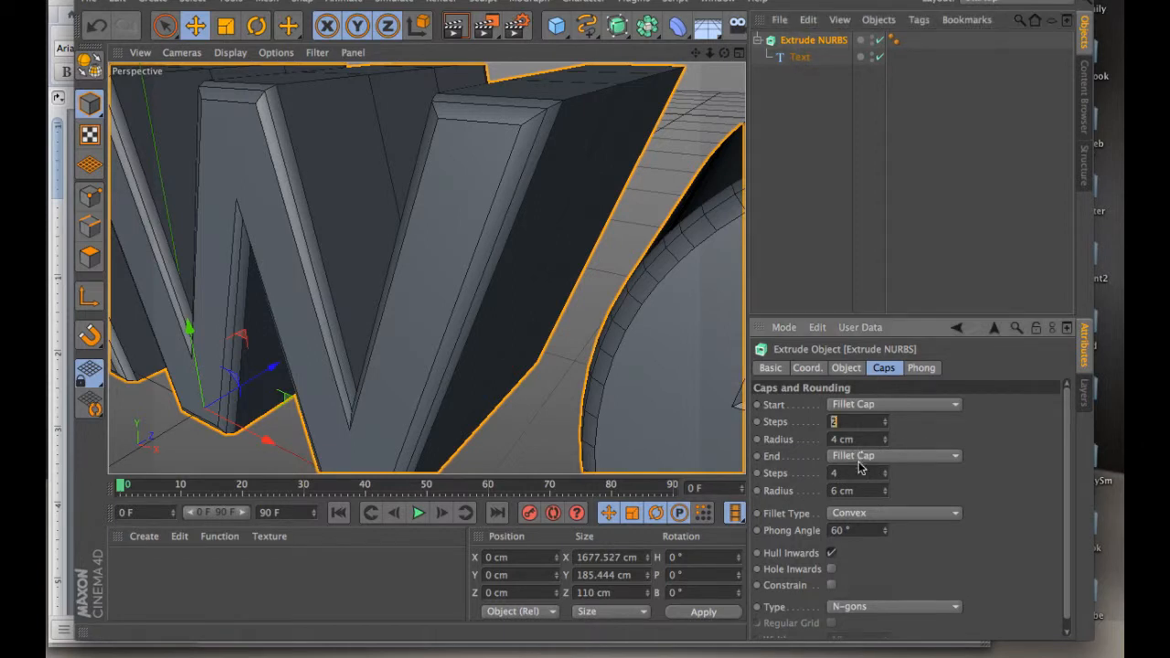
click(832, 586)
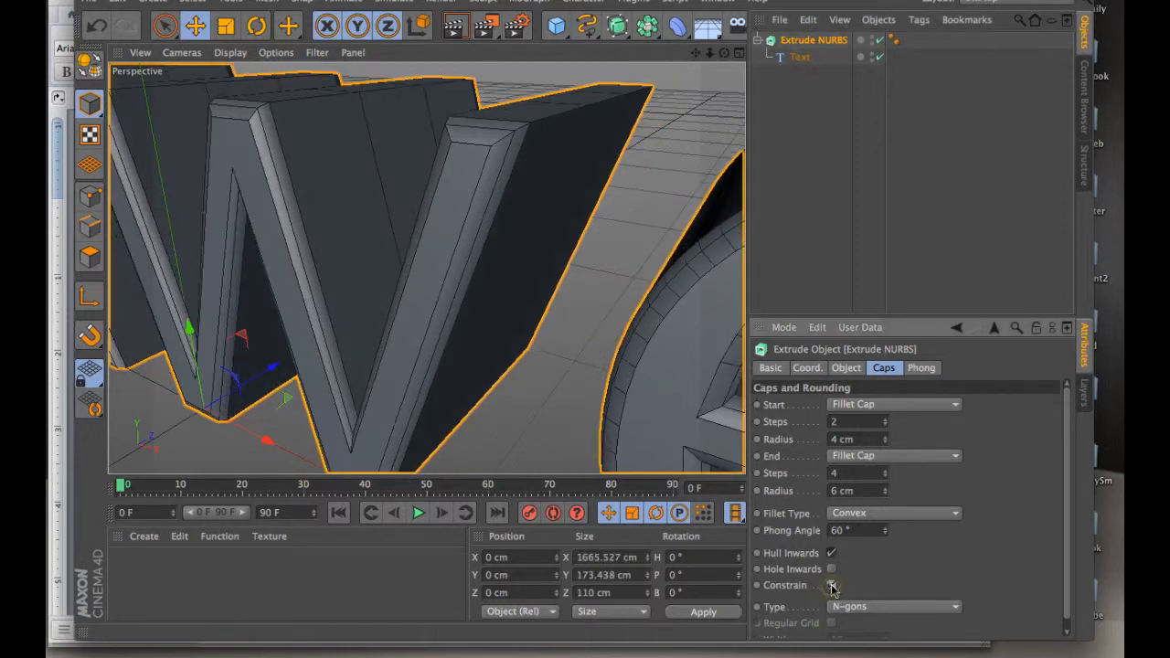
Try a larger start cap fillet radius on the lettering, and reduce it to 2 cm.
click(888, 440)
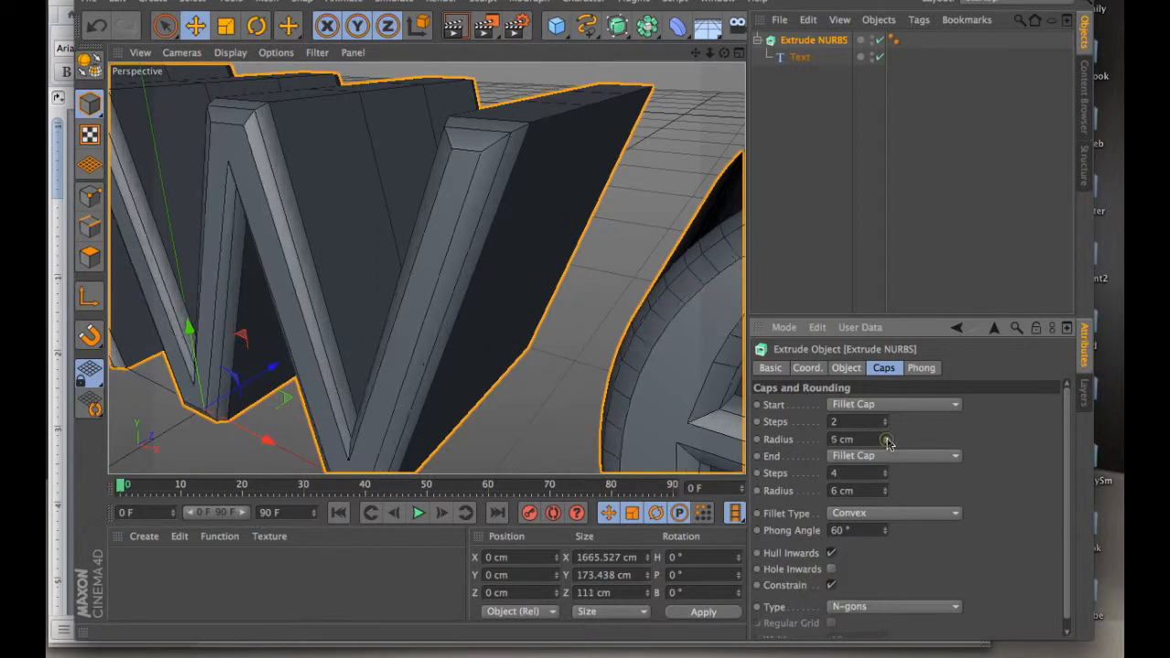
click(887, 439)
click(886, 442)
click(886, 442)
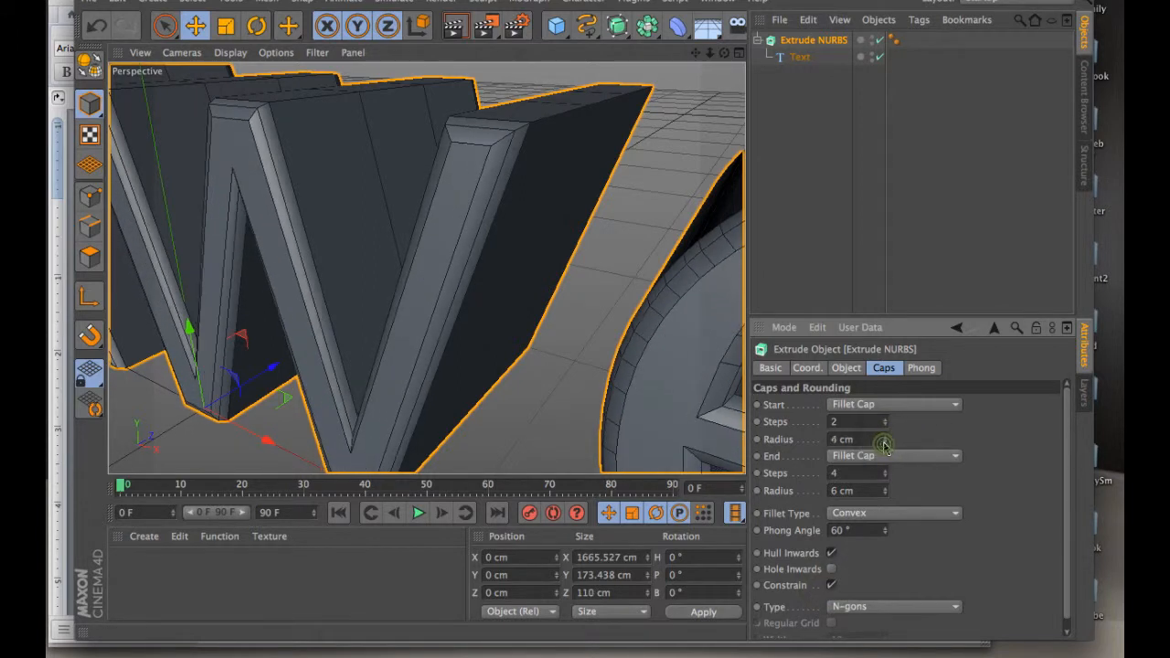
click(886, 443)
click(886, 443)
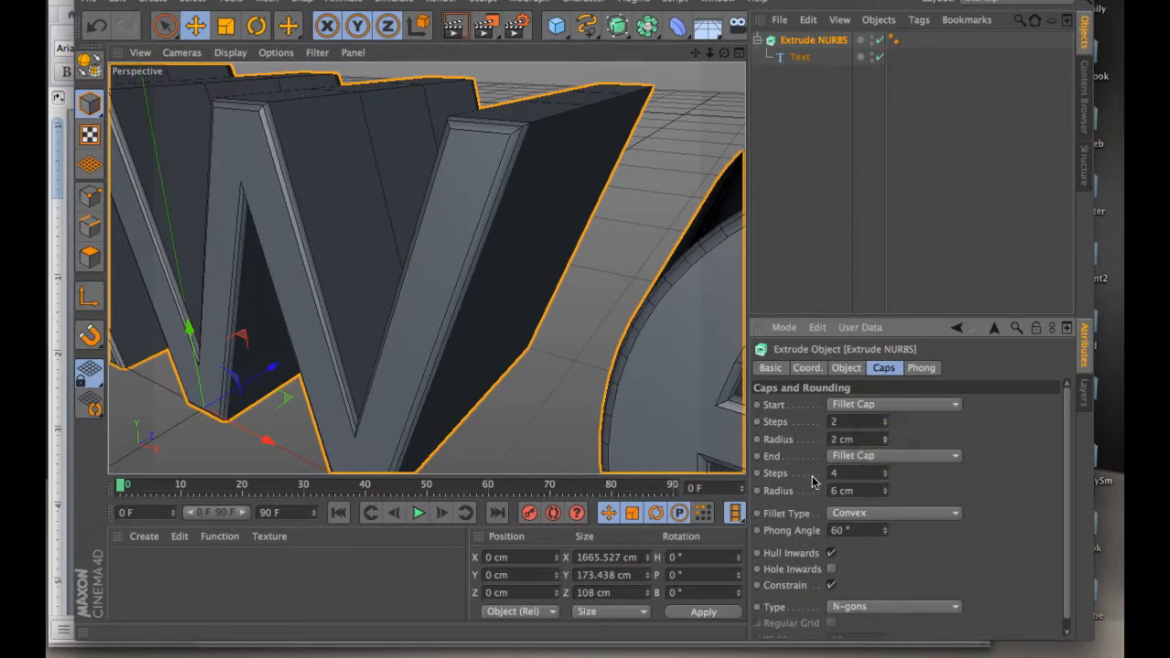
Disable Constrain for the lettering's caps and bring the whole extruded text into view.
click(831, 585)
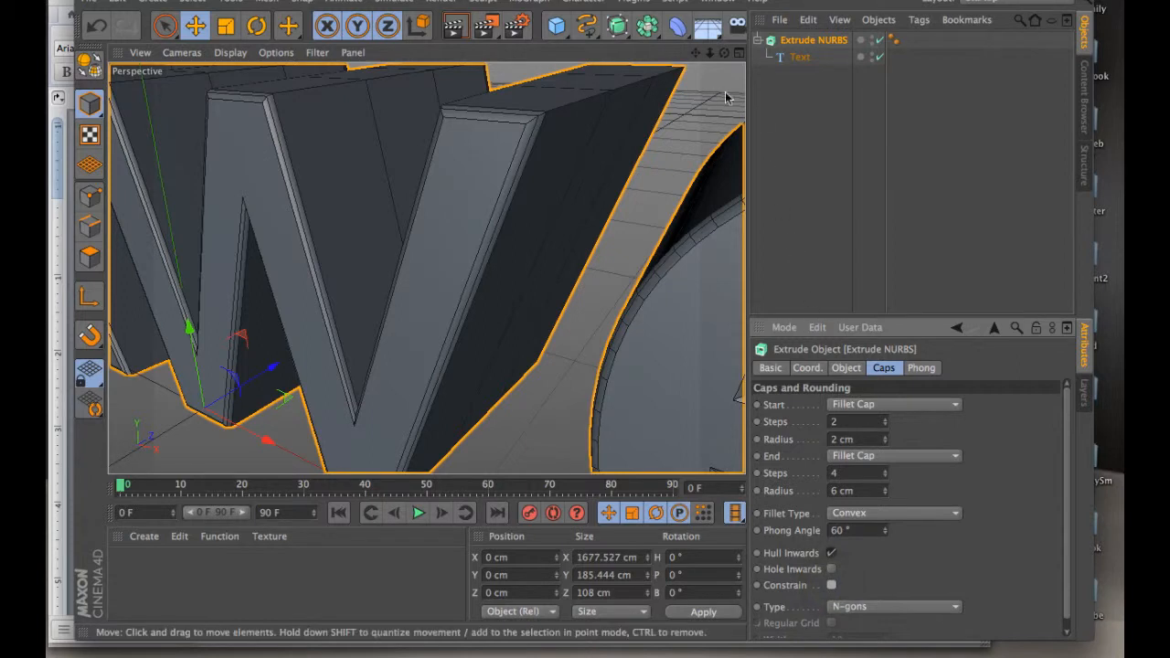
mouse_move(696, 53)
mouse_down()
mouse_move(873, 57)
mouse_move(1022, 4)
mouse_move(742, 8)
mouse_move(654, 38)
mouse_move(655, 65)
mouse_move(692, 55)
mouse_up()
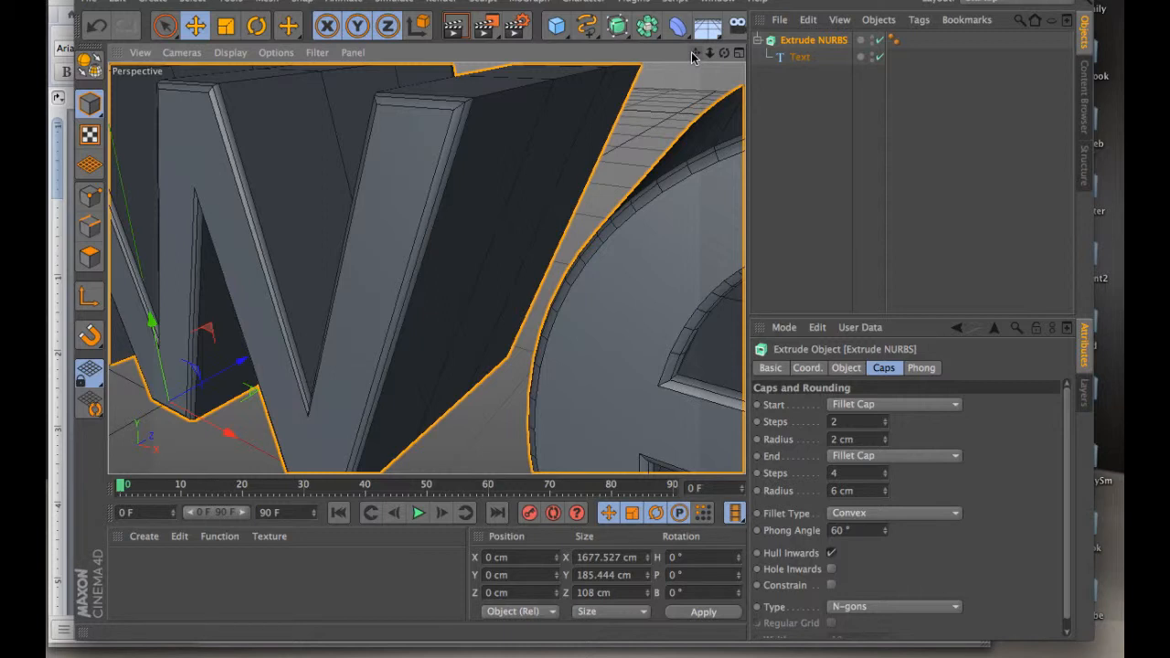
drag(710, 53, 376, 57)
drag(696, 54, 641, 16)
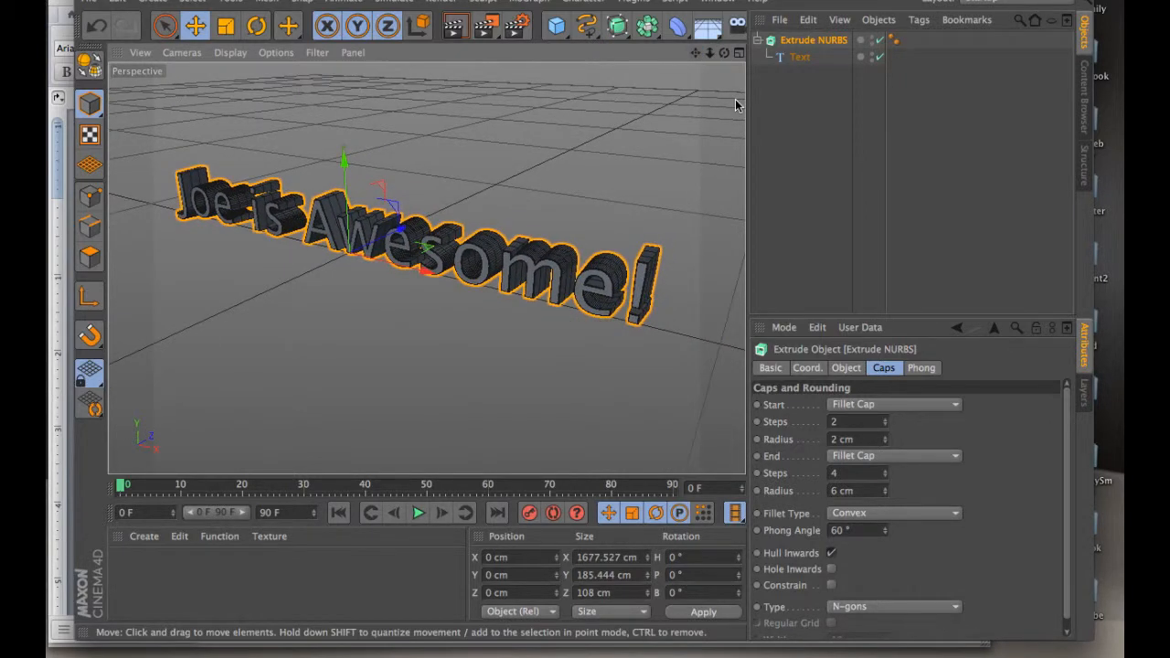